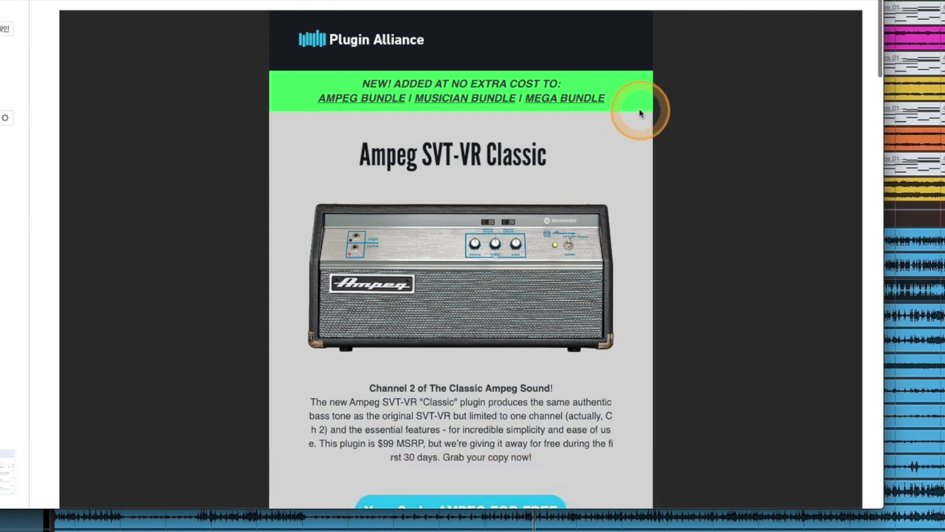
Step: Read the Ampeg SVT-VR Classic offer in the Plugin Alliance e-mail, then view Ampeg's own SVT-VR product page
scroll(773, 321, down, 3)
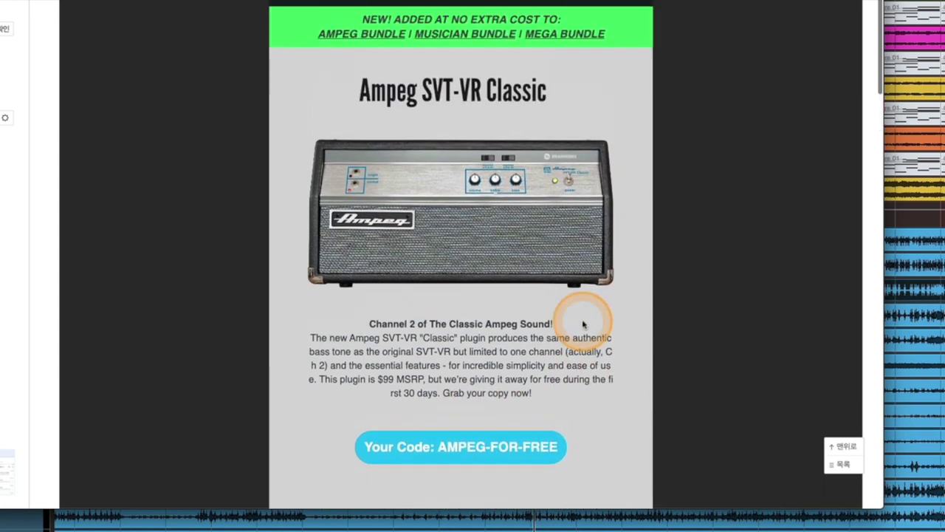
scroll(566, 325, up, 2)
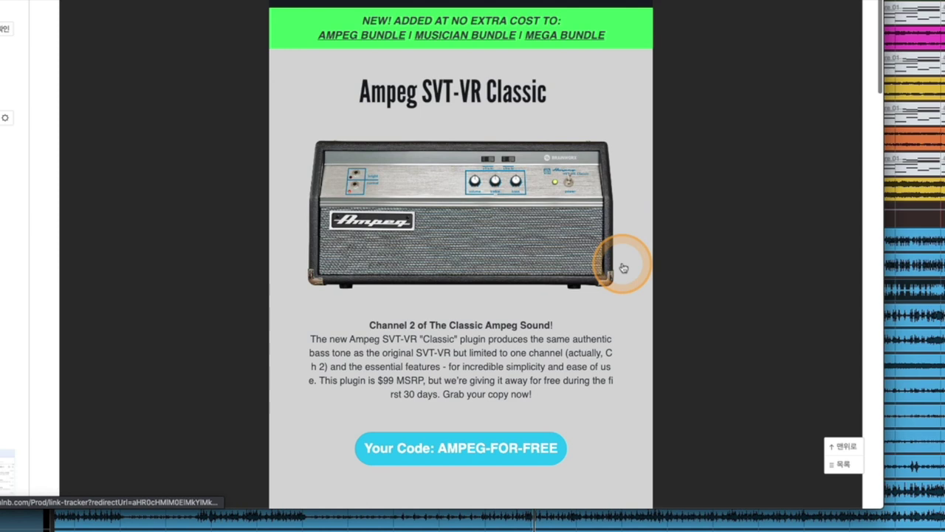
scroll(623, 268, down, 1)
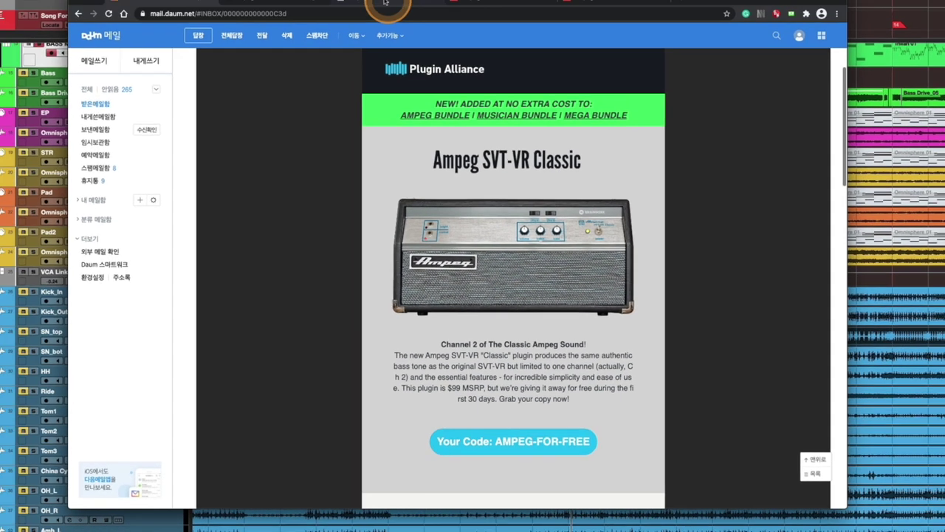
click(395, 17)
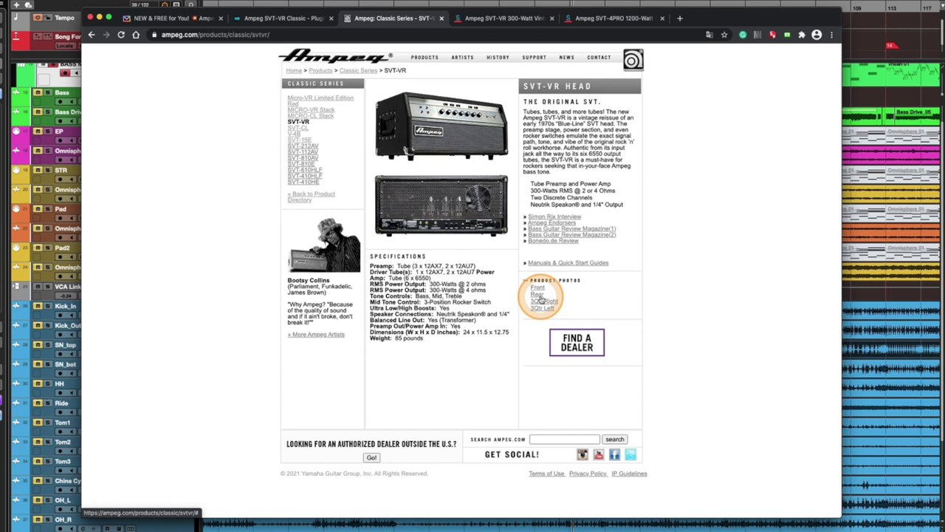
Step: View the Sweetwater product page for the Ampeg SVT-4PRO and then the one for the SVT-VR 300-Watt head
click(613, 17)
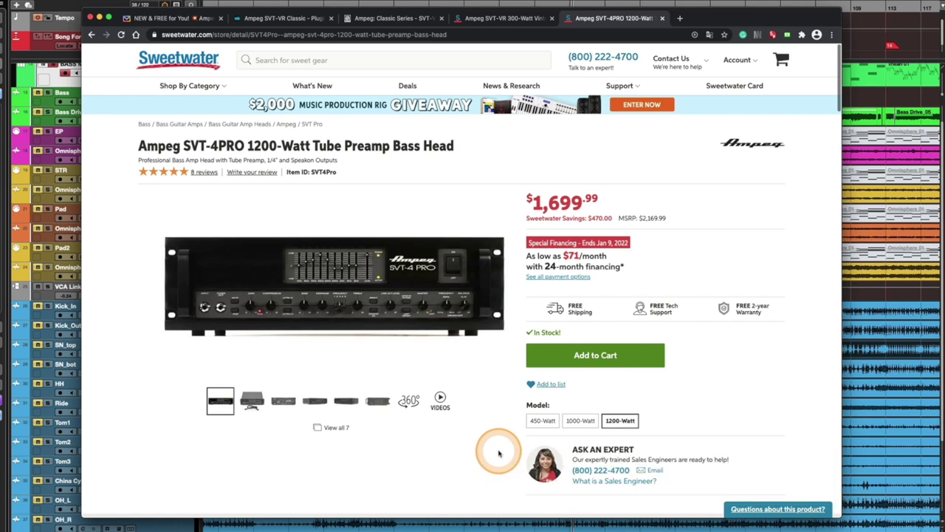
mouse_move(401, 268)
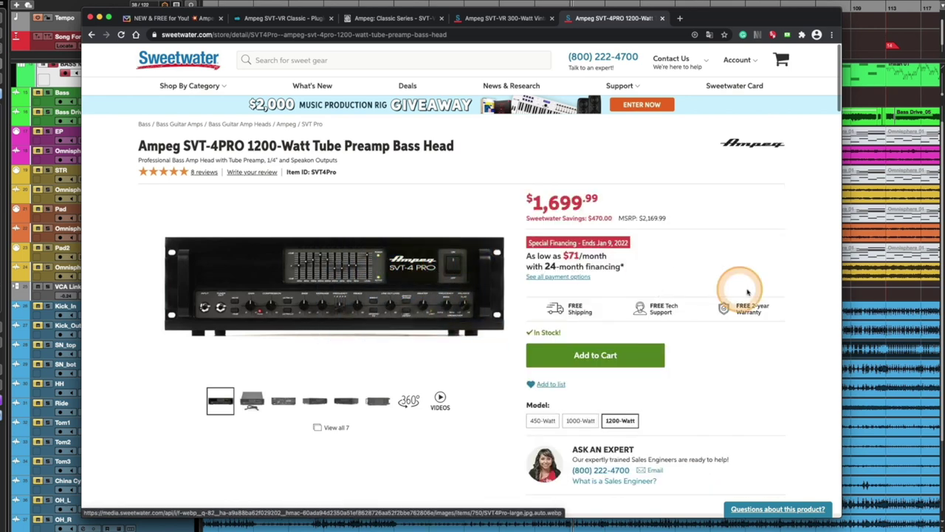
scroll(785, 382, down, 1)
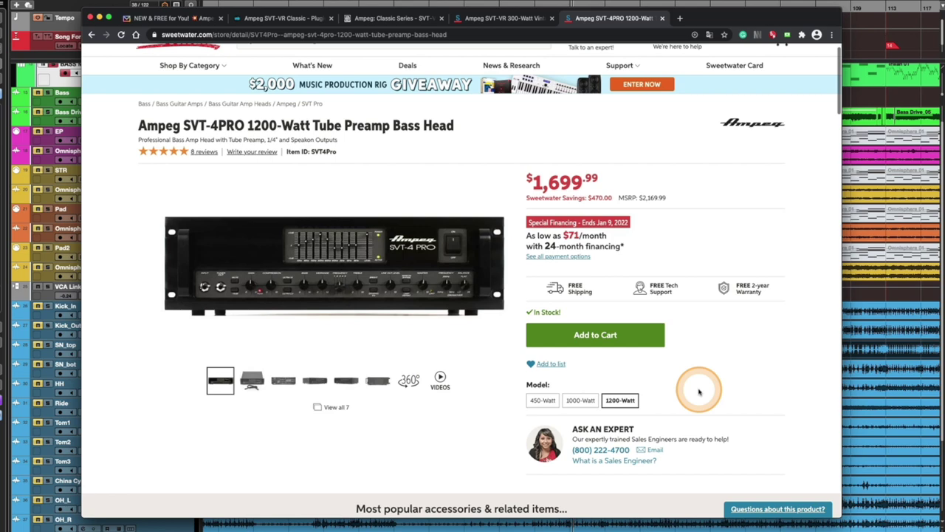
mouse_move(172, 207)
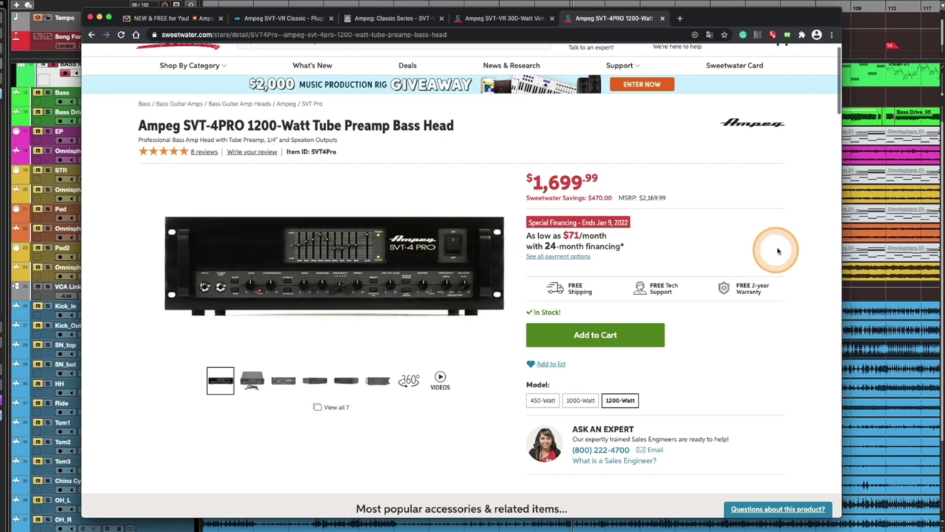
click(489, 19)
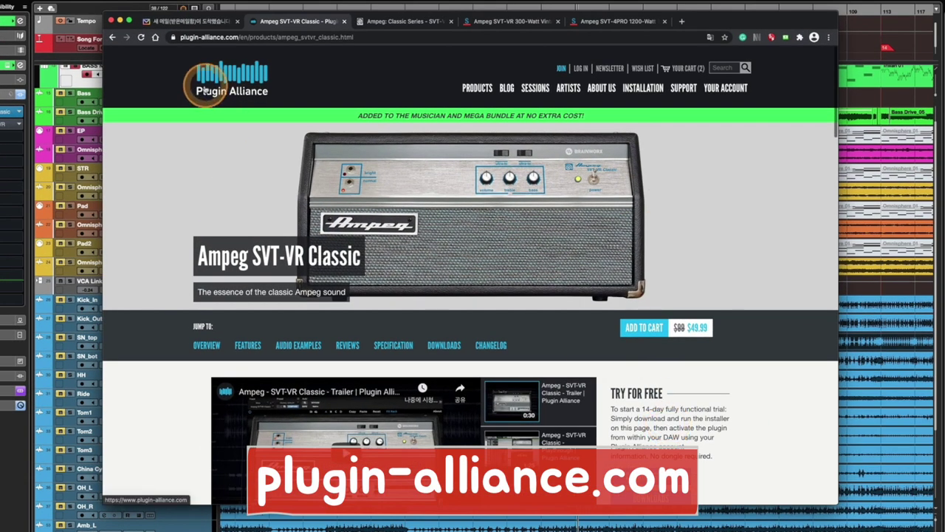
Step: Add the Ampeg SVT-VR Classic plugin to the cart from the Plugin Alliance product list and open the order page
click(476, 87)
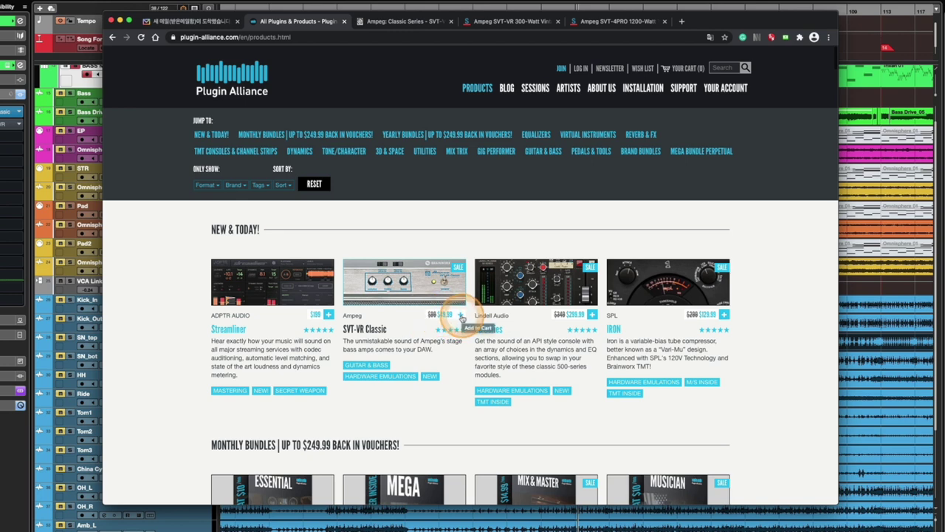
click(461, 316)
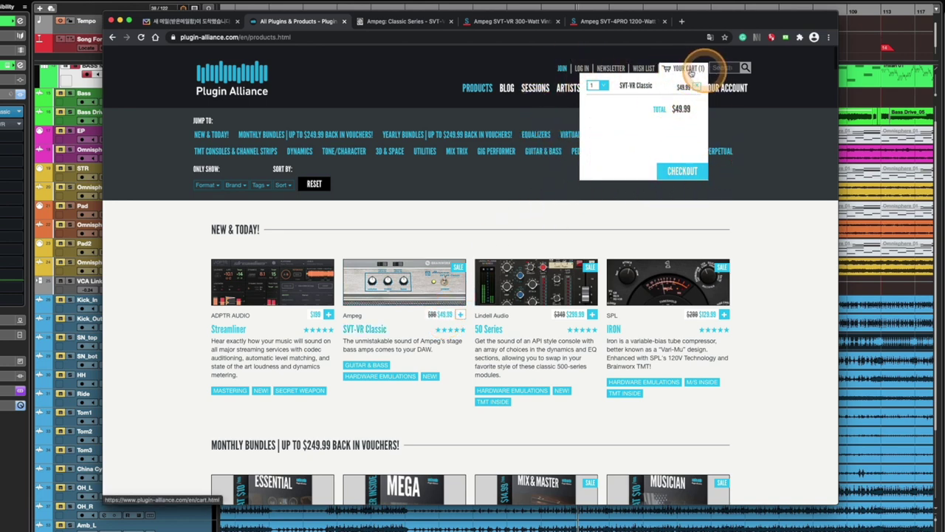
click(680, 171)
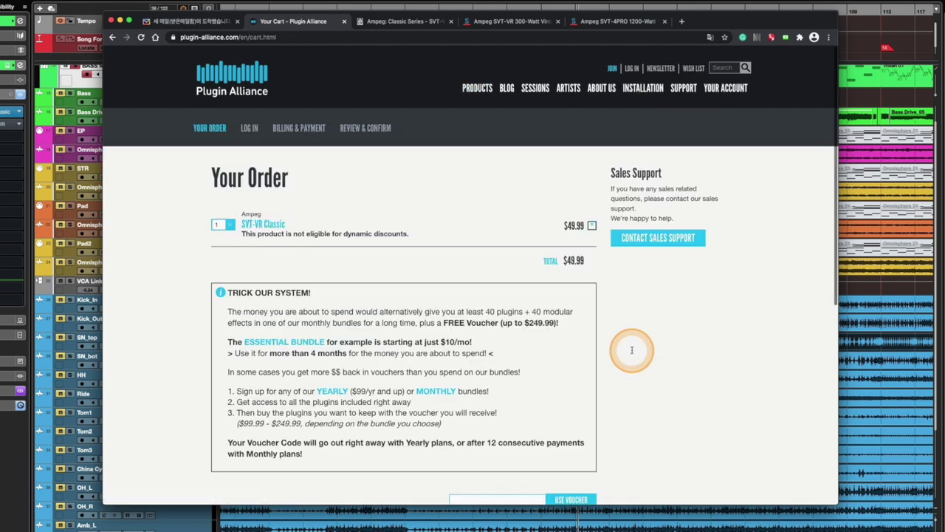
Step: Locate the order's voucher field, look up the free voucher code in the offer e-mail, and return to the cart
scroll(620, 332, down, 3)
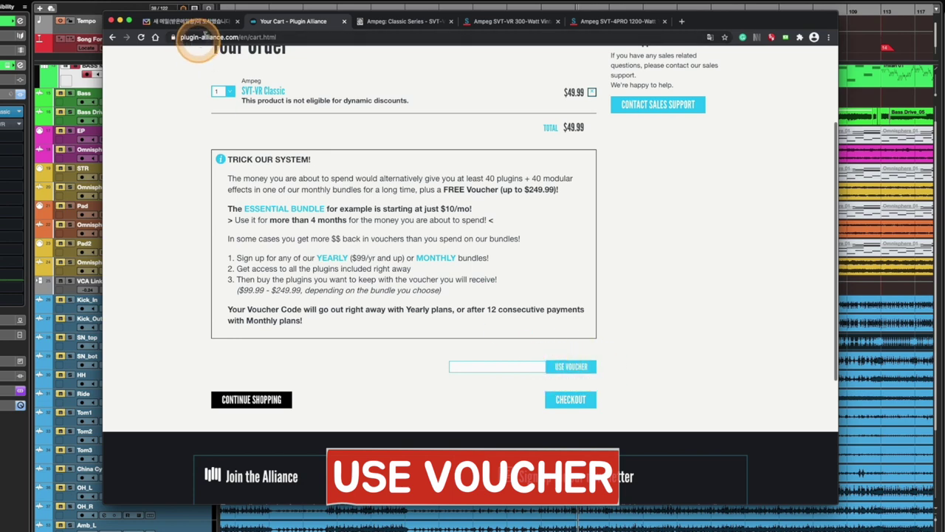
click(188, 20)
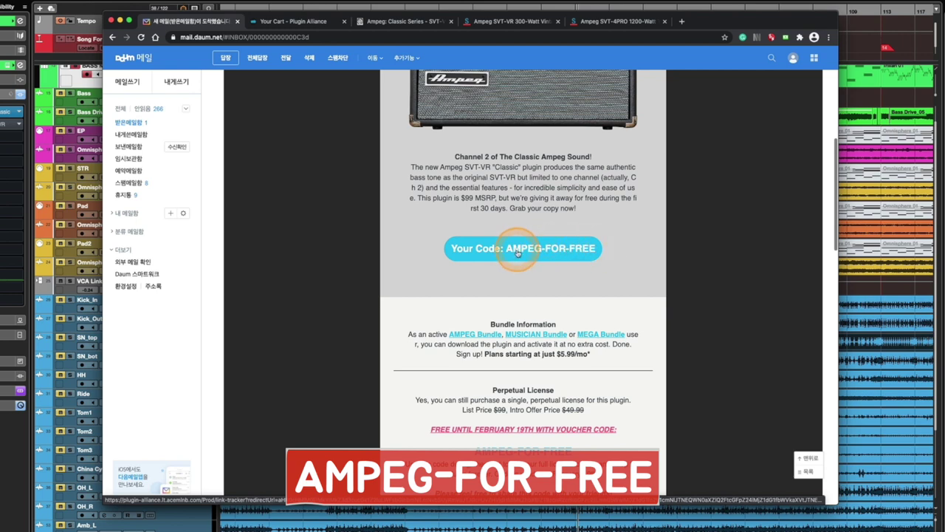
click(293, 21)
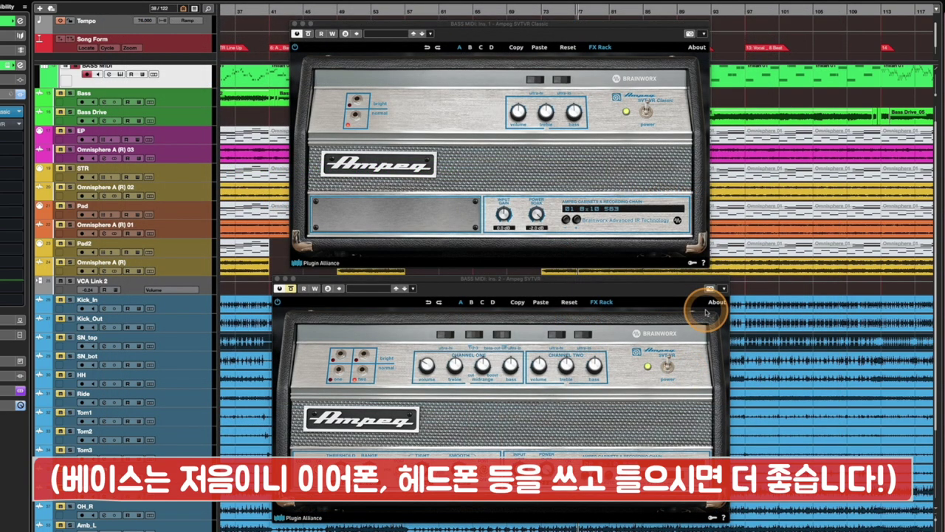
Step: In Cubase, increase the BASS MIDI track's height and move the Ampeg SVTVR Classic window aside to uncover the early bass parts
click(503, 133)
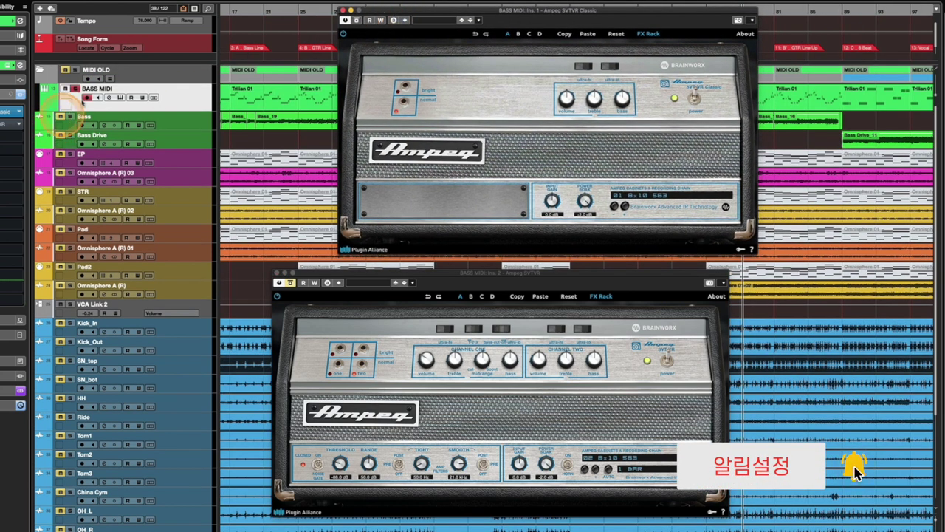
click(155, 107)
drag(194, 110, 194, 186)
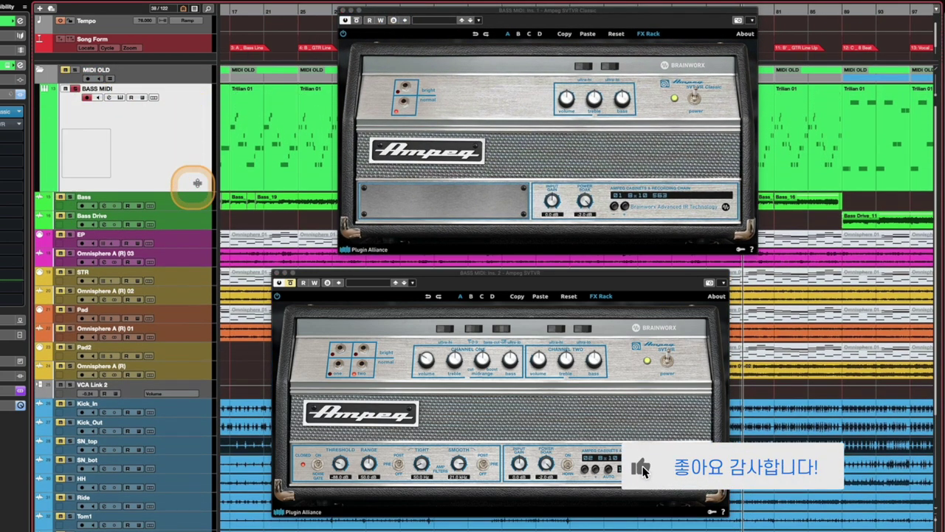
click(440, 21)
drag(432, 9, 584, 4)
Step: Examine the first two Trilian 01 parts on the BASS MIDI track and the audio events on the Bass track below
click(249, 173)
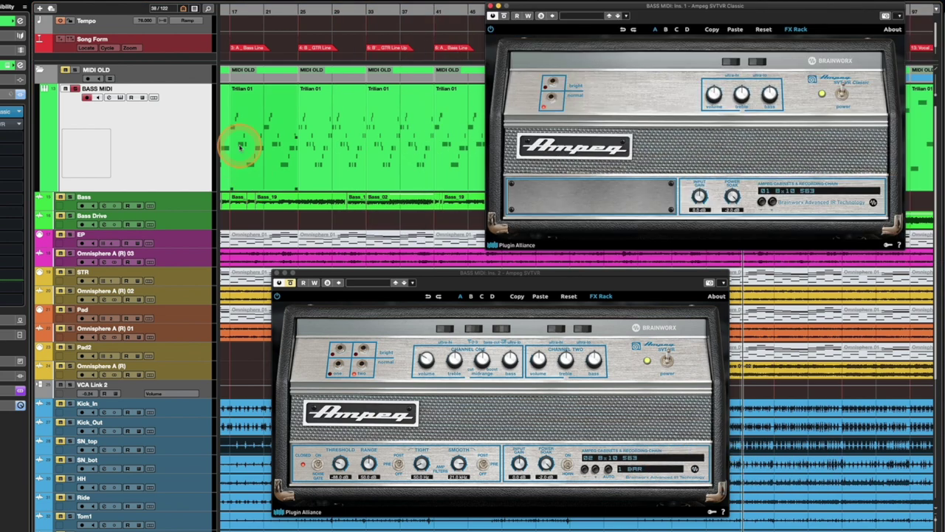
click(229, 200)
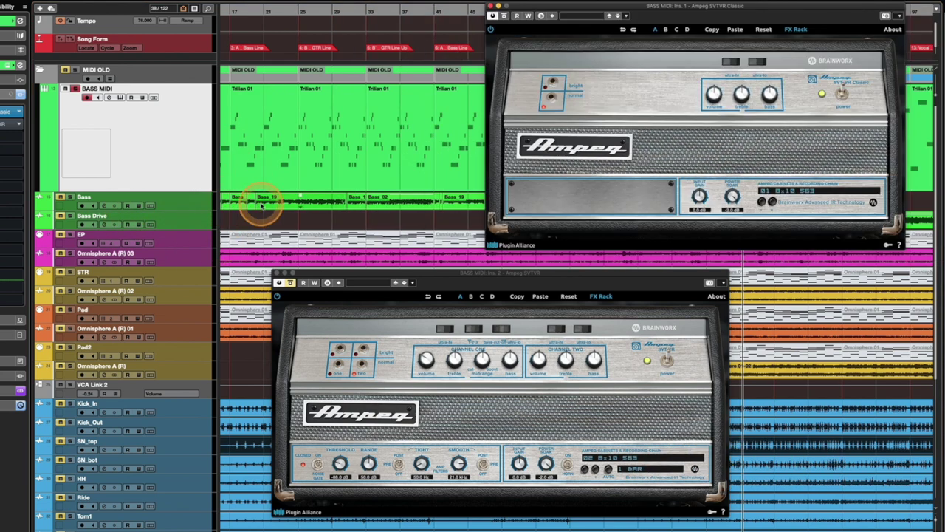
click(303, 184)
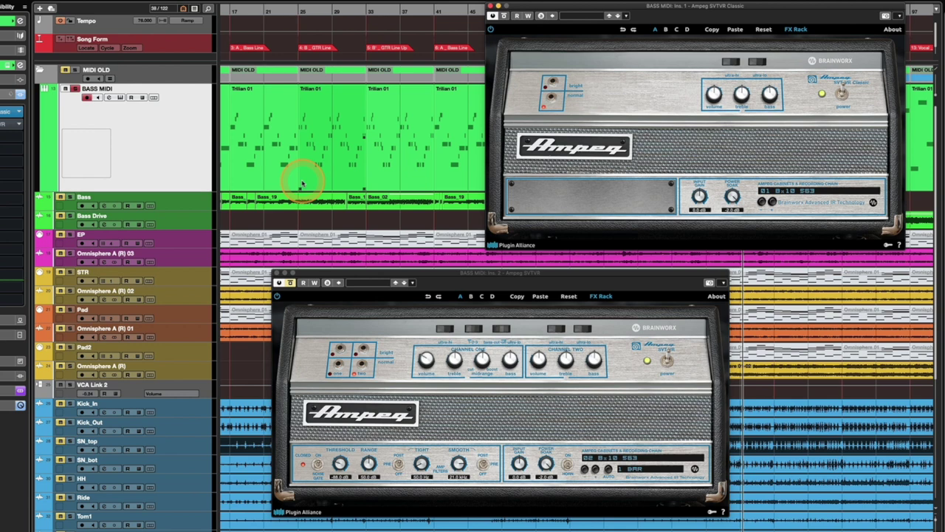
click(244, 170)
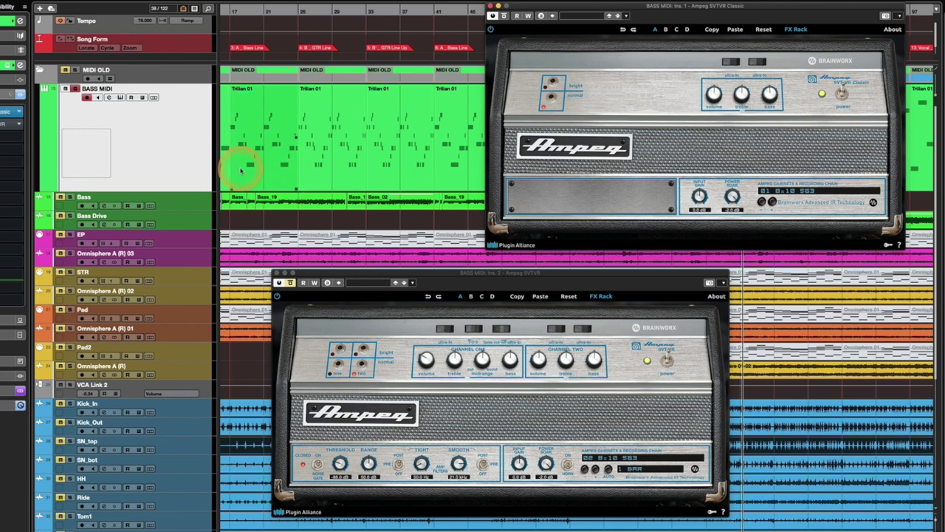
Step: Open the BASS MIDI track's Trilian instrument, read the main-page notes for the TR-Five string Finger - Full Range patch, and close it
drag(240, 171, 153, 133)
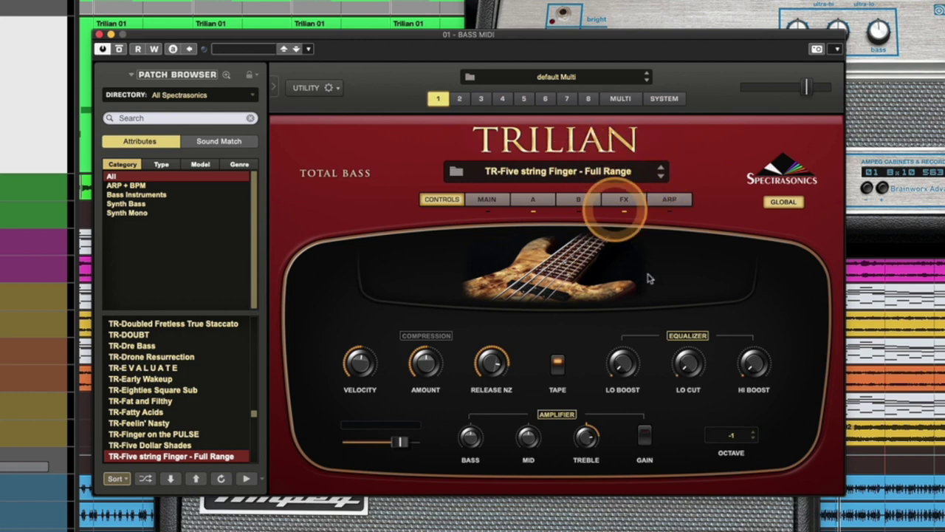
click(486, 201)
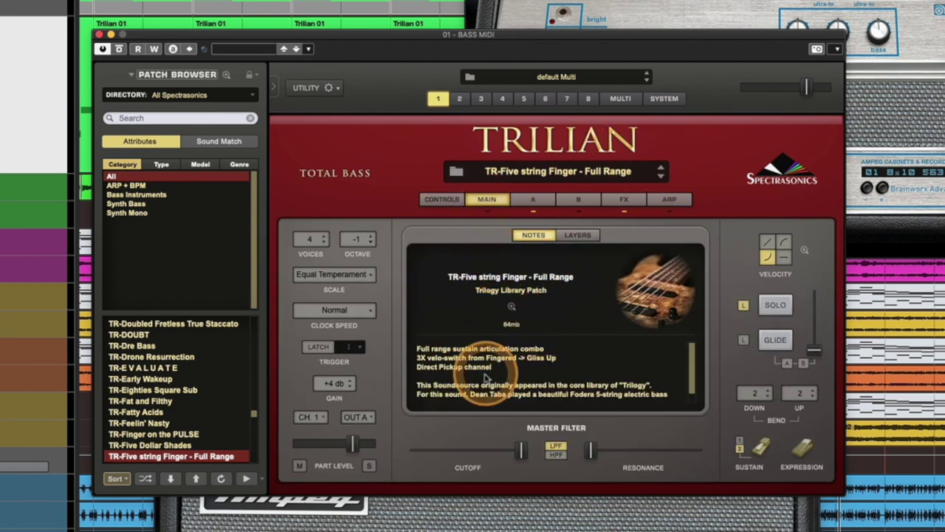
scroll(493, 373, down, 1)
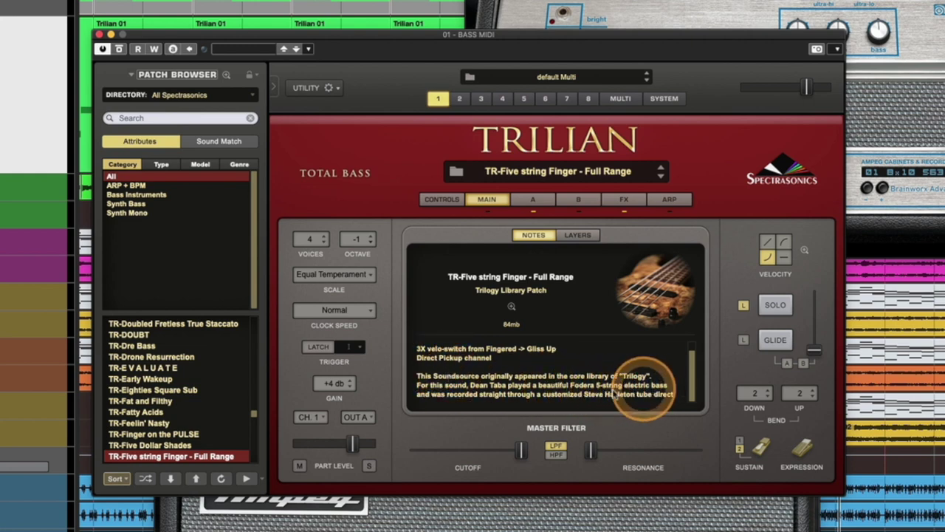
scroll(538, 395, down, 1)
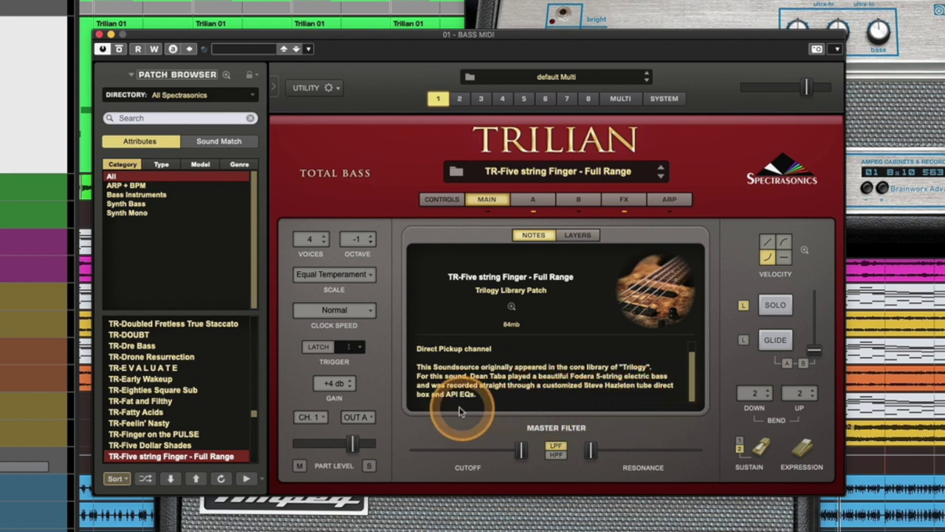
scroll(627, 392, up, 2)
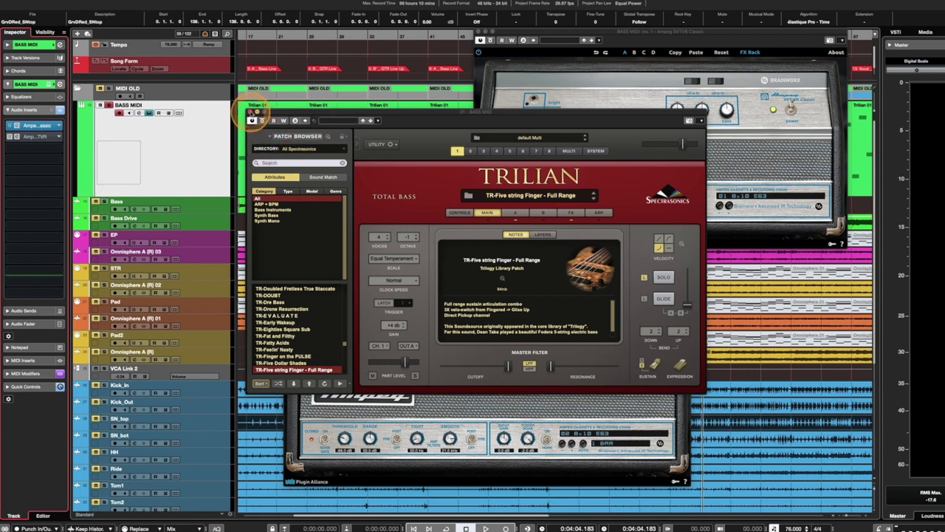
click(251, 118)
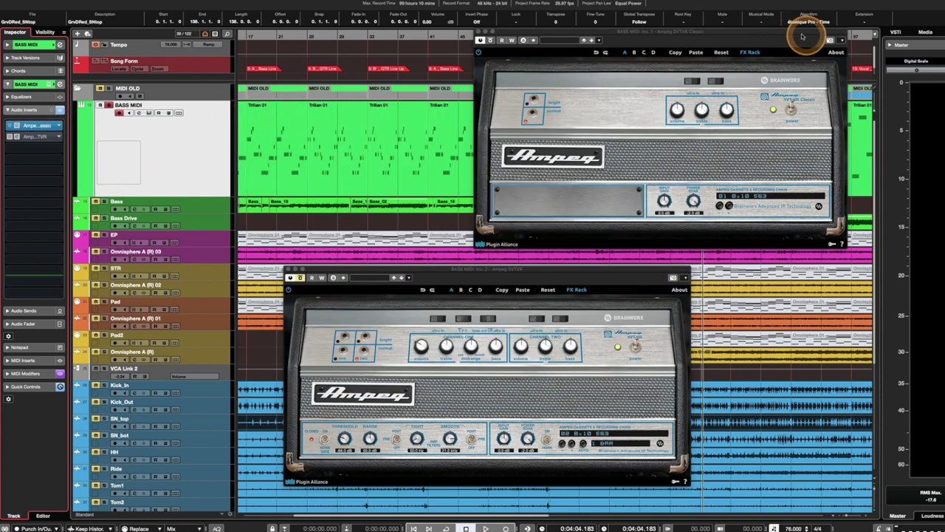
Step: Reposition the Ampeg SVTVR Classic window above the SVTVR window and compare the bass with the Classic insert bypassed and active
drag(567, 34, 397, 32)
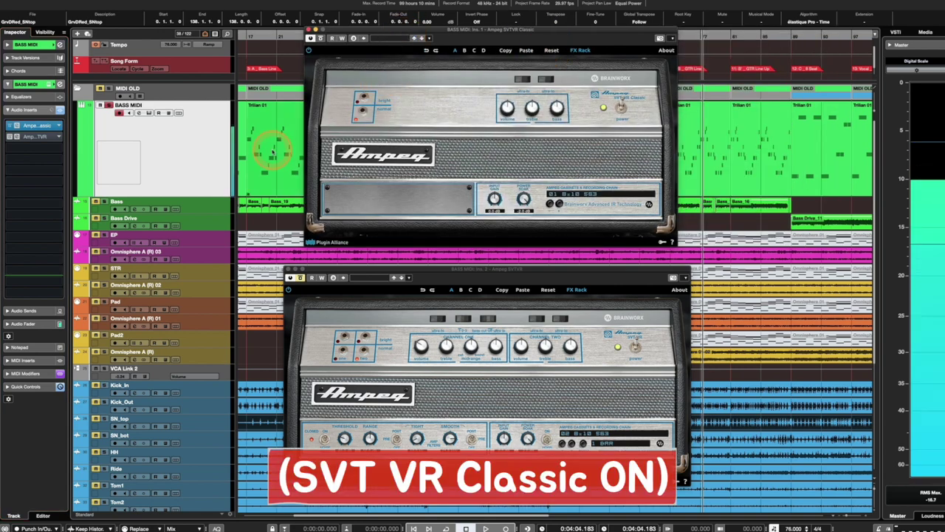
click(16, 125)
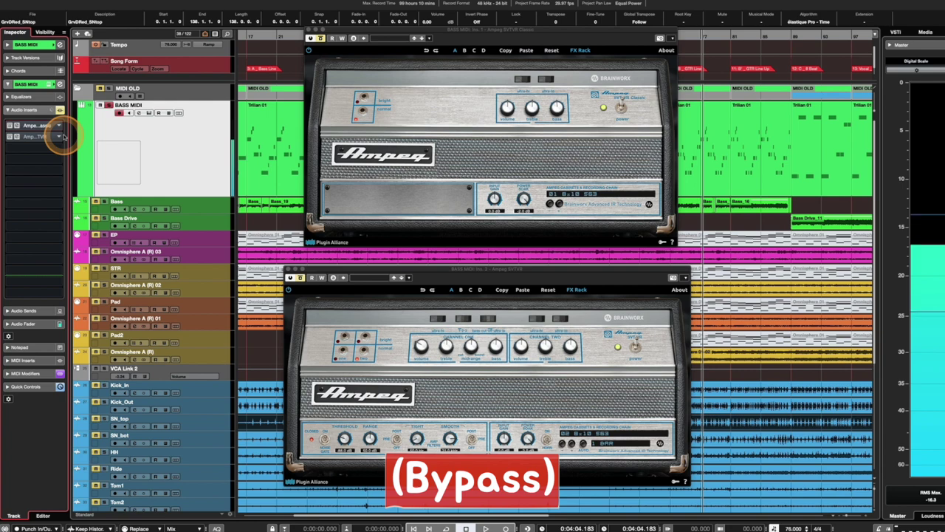
click(8, 126)
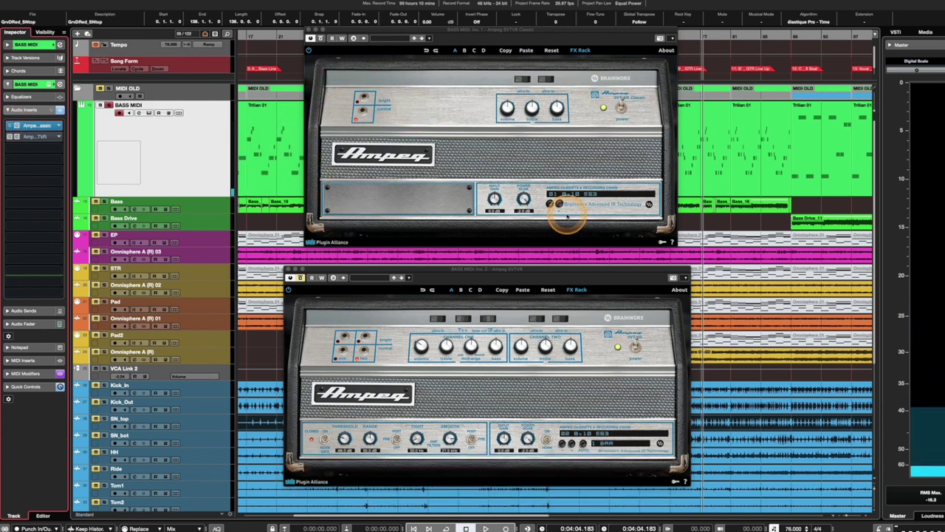
Step: Hide and show the Ampeg SVTVR Classic's FX Rack, then view its cabinet and recording chain choices without changing the selection
drag(474, 31, 469, 39)
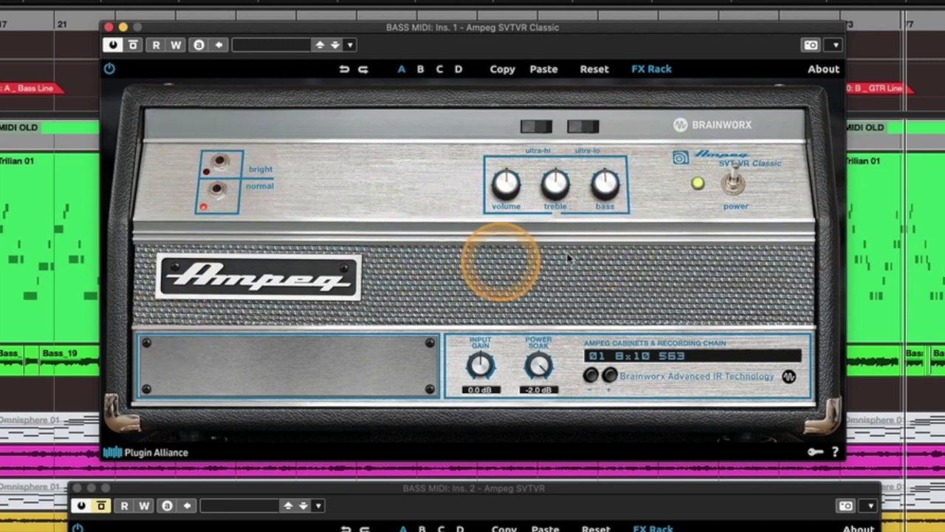
click(654, 76)
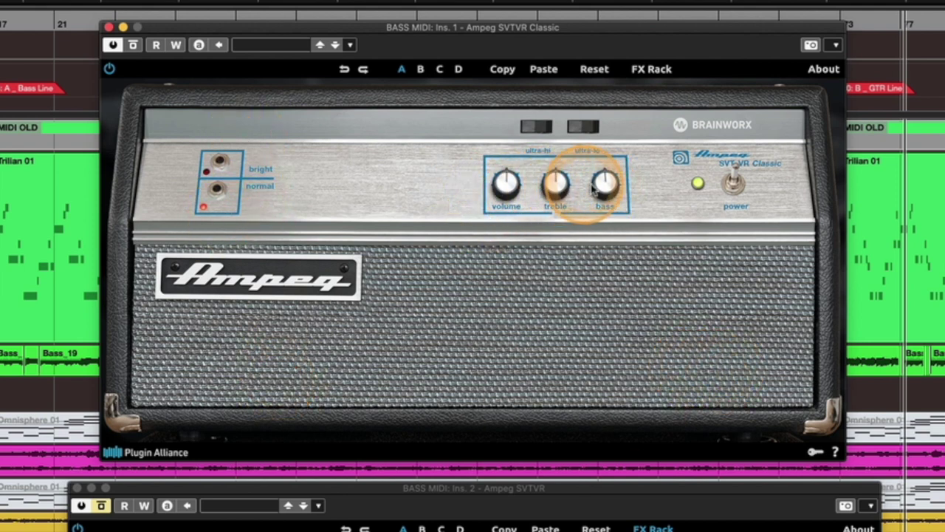
click(645, 77)
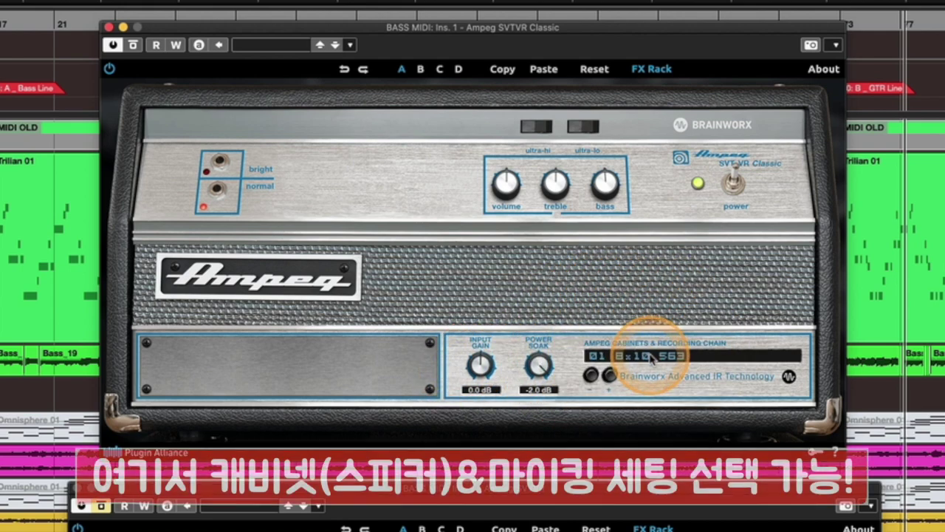
click(620, 358)
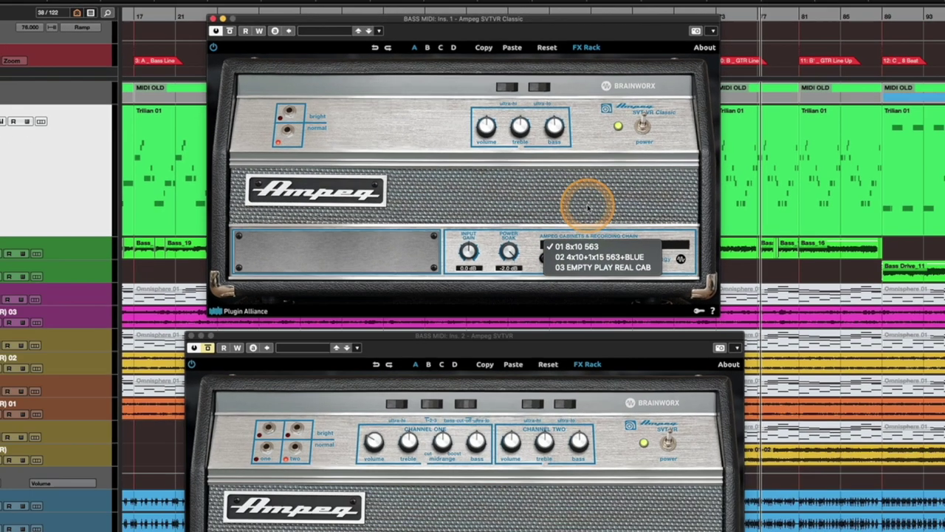
click(654, 301)
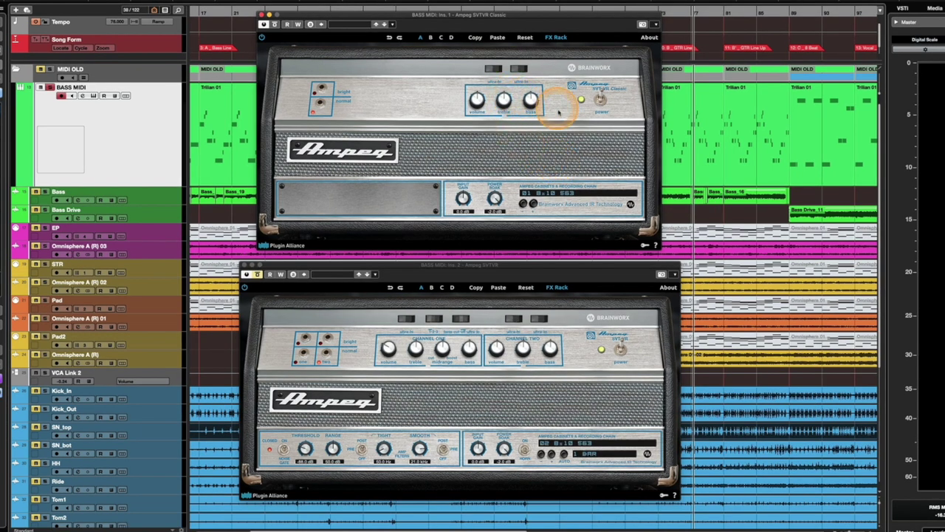
Step: Move the SVTVR window closer beneath the SVTVR Classic and compare both amps' cabinet and recording chain lists without changing either selection
click(491, 267)
drag(490, 267, 494, 256)
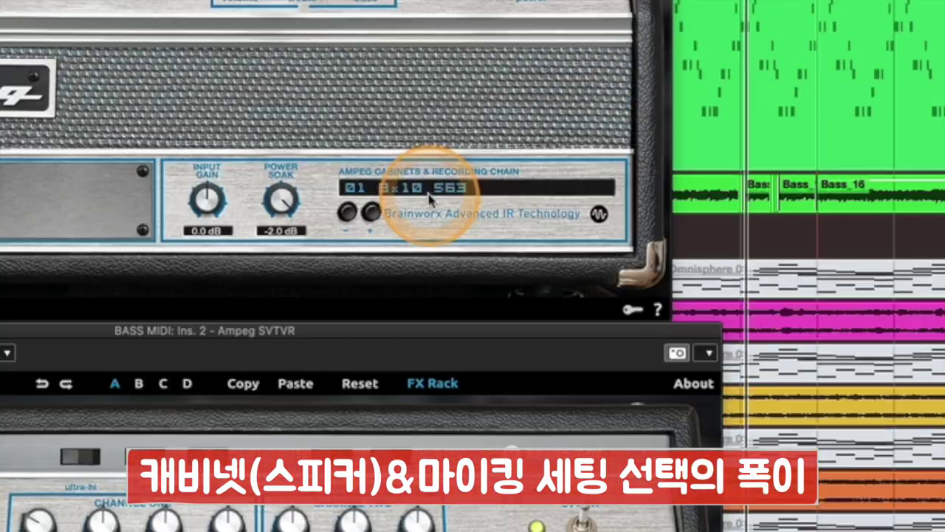
click(430, 194)
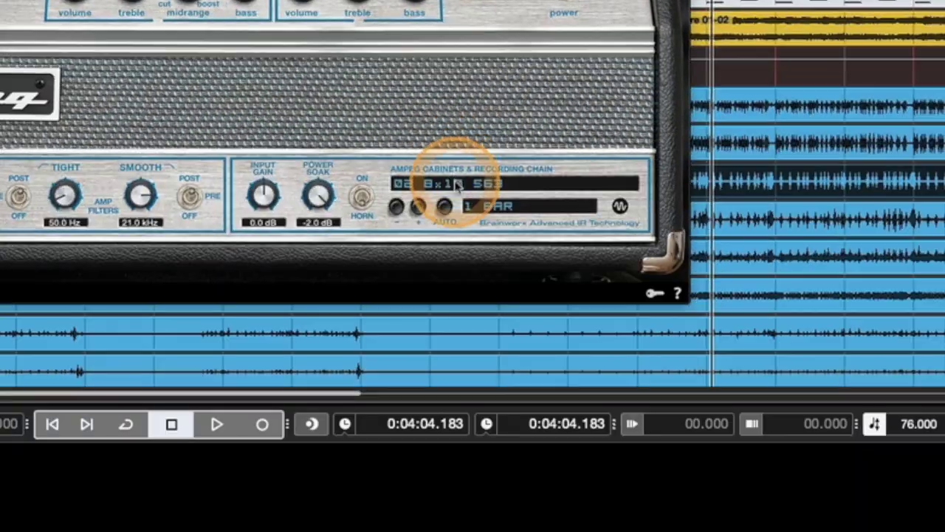
click(456, 186)
mouse_move(493, 428)
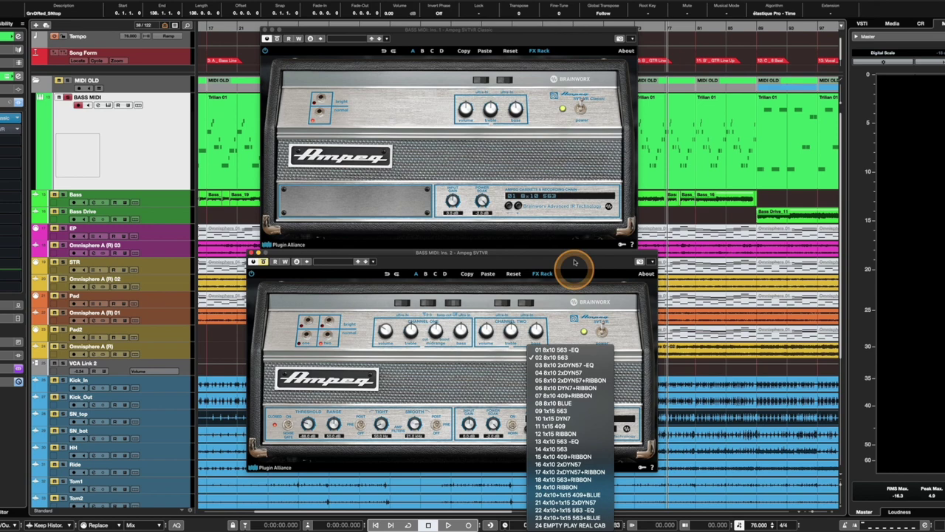
click(565, 235)
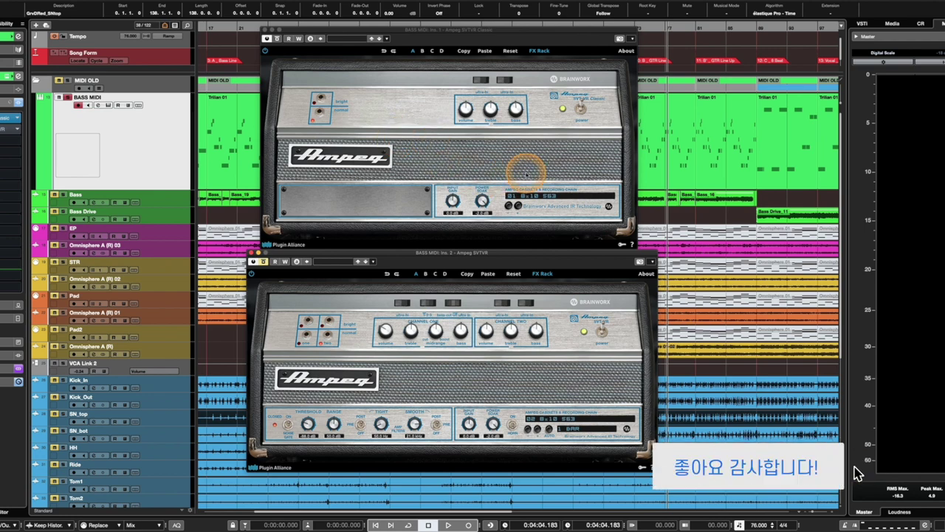
Step: Review the full SVTVR's lower-row controls and view both amps' cabinet choices again, keeping the current 8x10 563 chains
drag(454, 254, 460, 256)
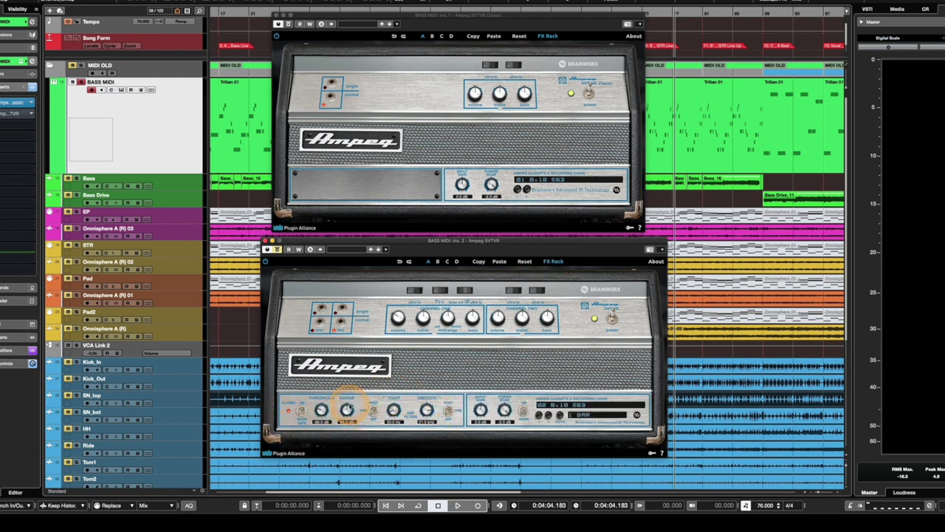
click(408, 415)
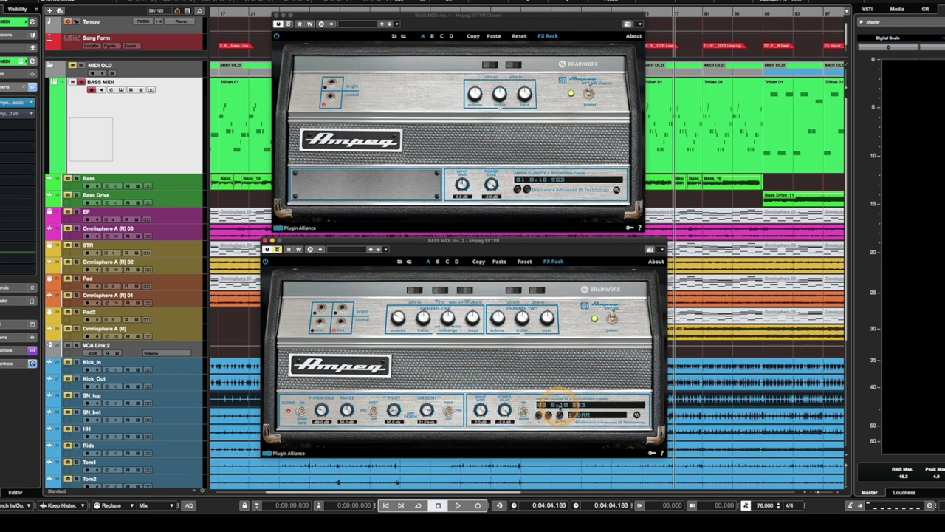
click(559, 404)
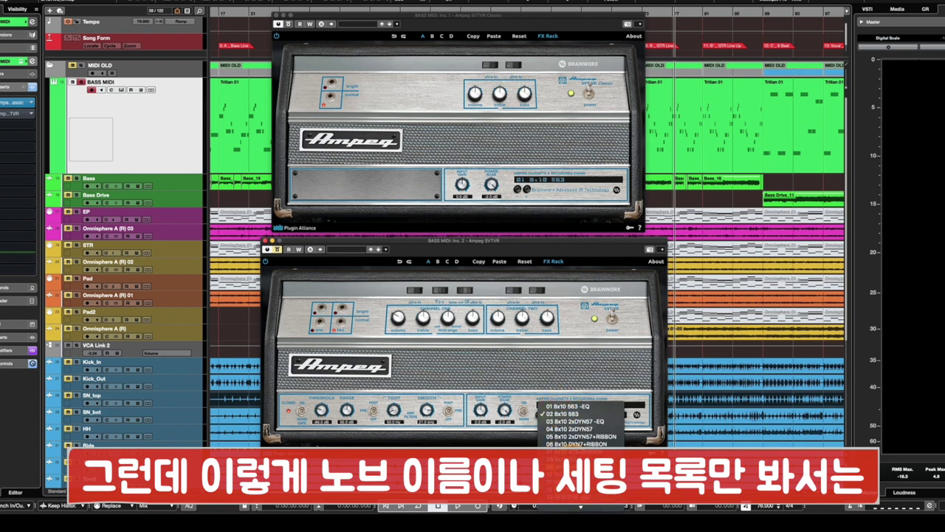
click(607, 378)
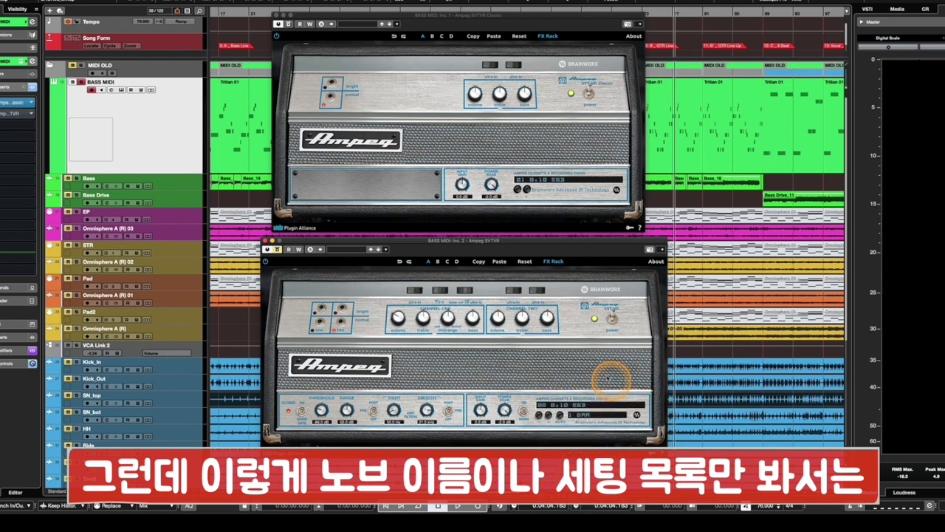
click(555, 181)
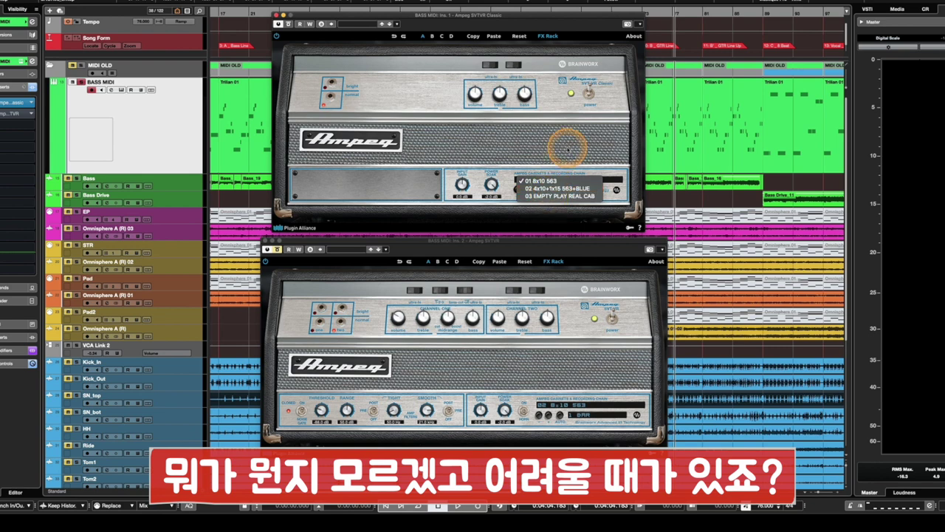
click(565, 152)
click(491, 184)
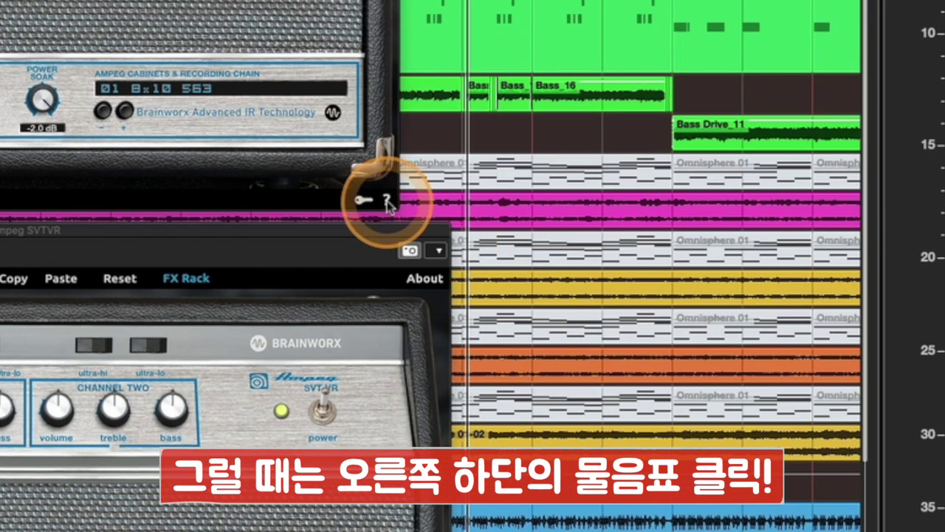
Step: Open the Ampeg SVTVR Classic's PDF manual from the plugin's help options and go to its cover page
click(387, 202)
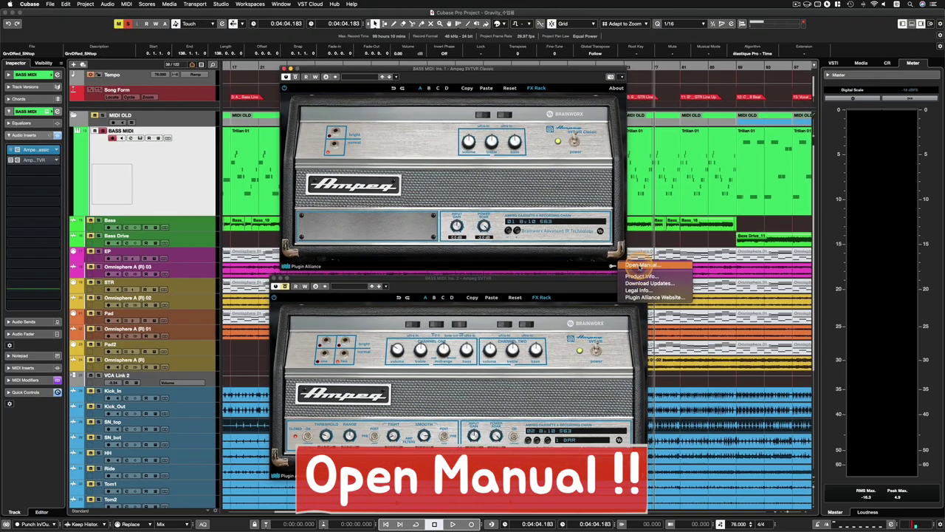
click(452, 204)
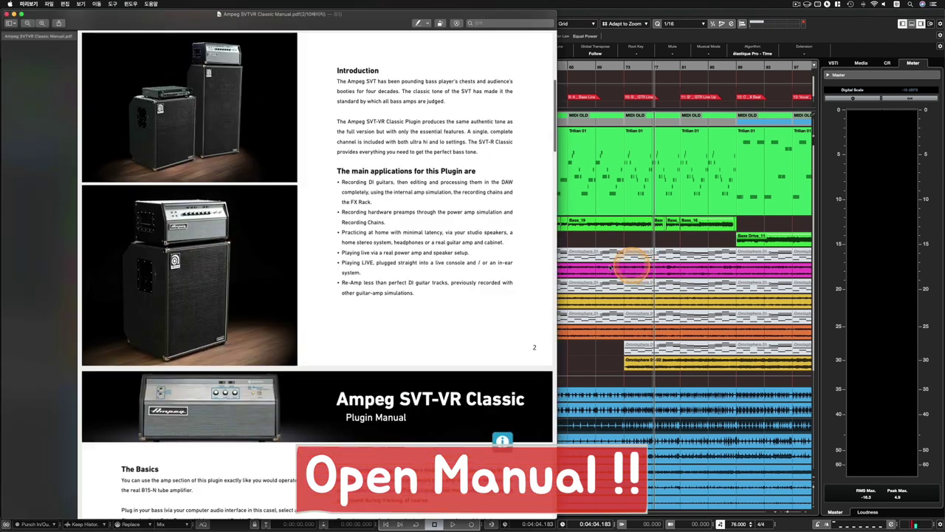
scroll(325, 180, up, 5)
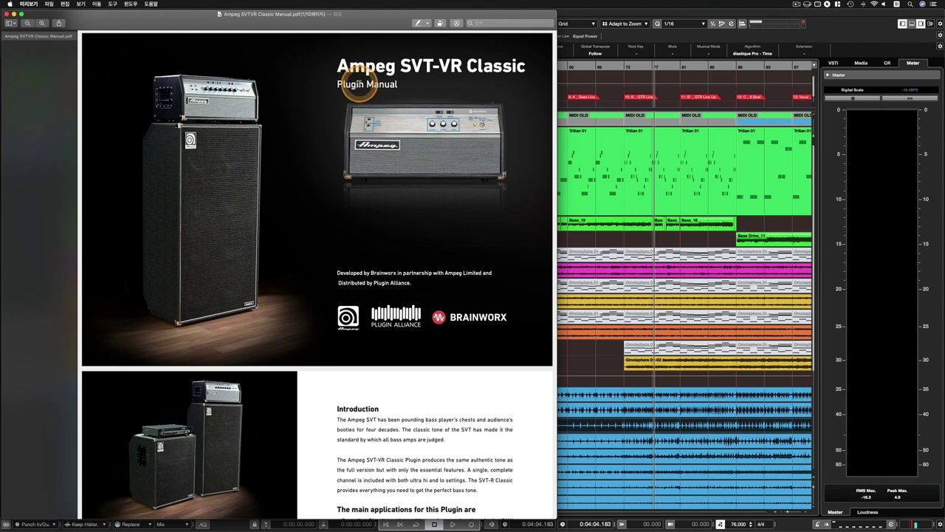
Step: Skim the manual's Introduction, The Basics and Amp sections, continuing to the Internal Power Soak and Rec Chains descriptions
scroll(357, 87, down, 10)
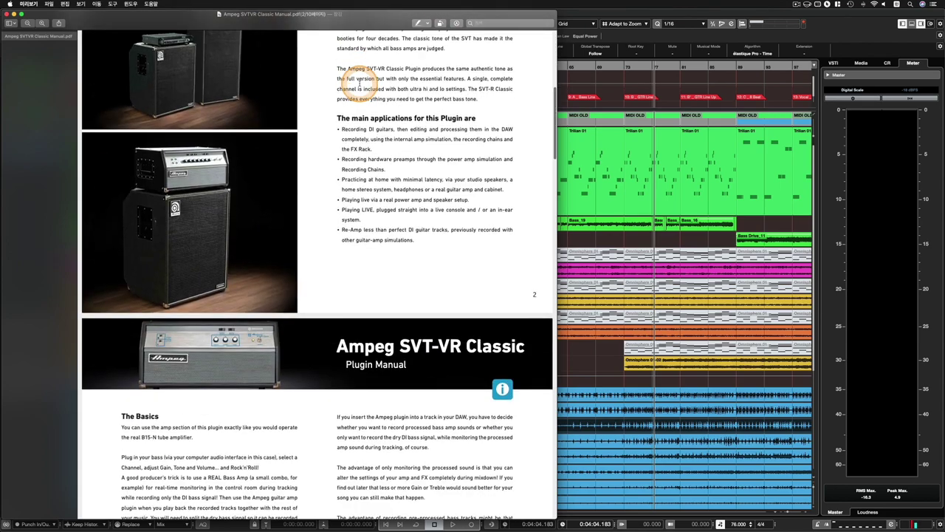
scroll(354, 82, up, 4)
scroll(357, 81, up, 4)
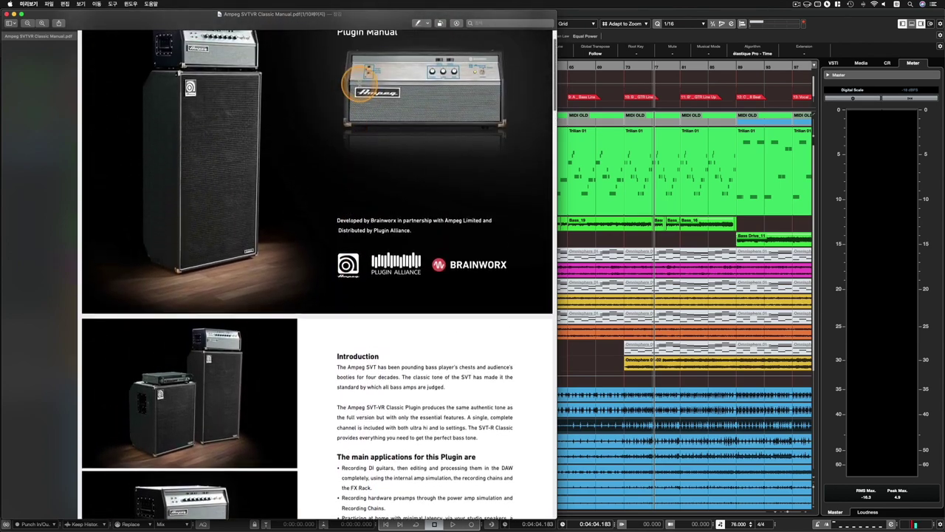
scroll(359, 83, down, 10)
scroll(359, 83, down, 10)
scroll(360, 83, up, 8)
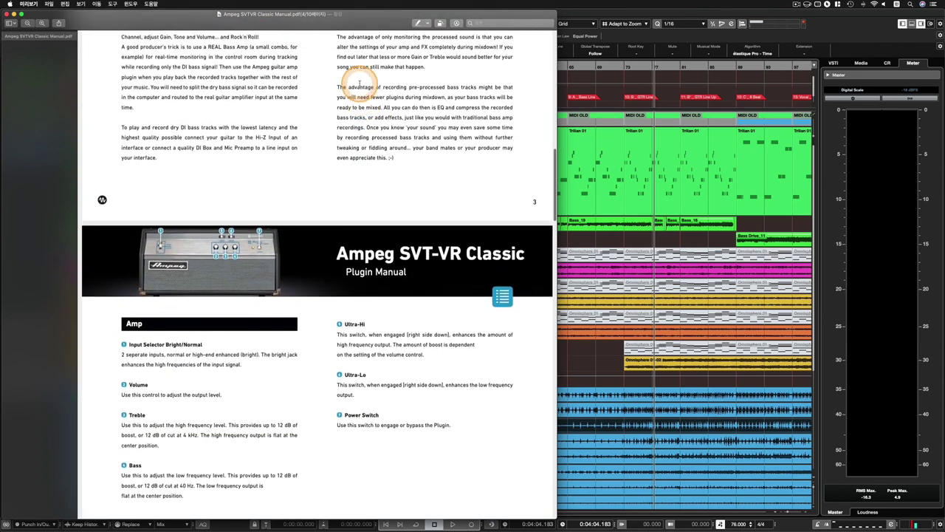
scroll(359, 83, down, 15)
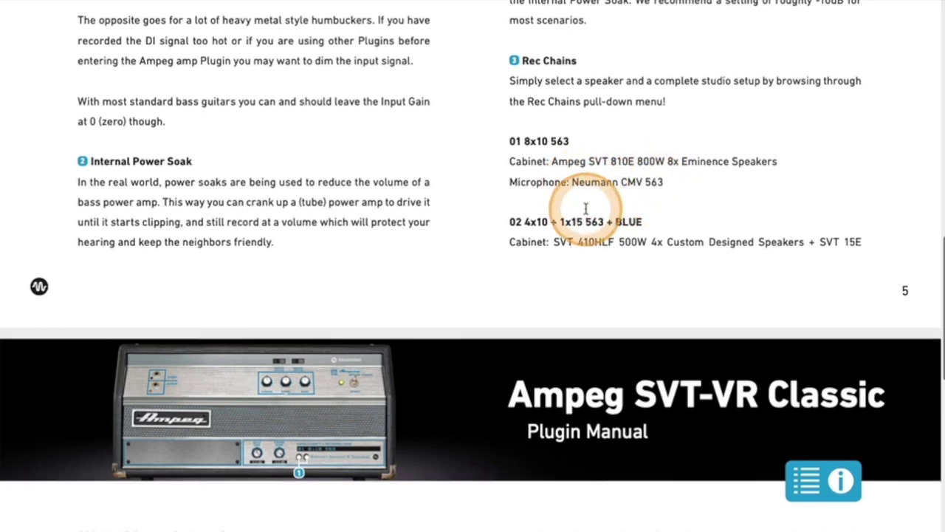
Step: Read the manual's recording chain descriptions and Top Toolbar section, then return towards the start of the document
scroll(584, 211, down, 10)
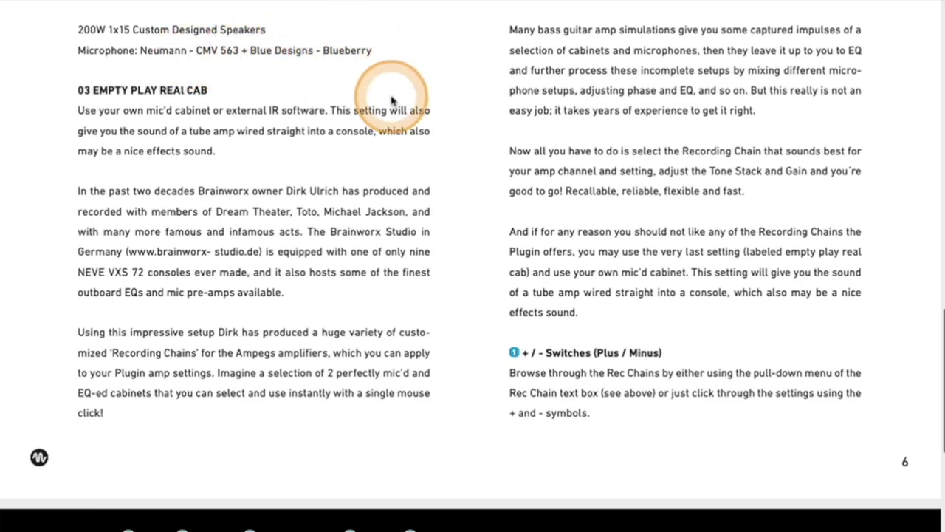
scroll(392, 99, down, 6)
scroll(391, 96, down, 3)
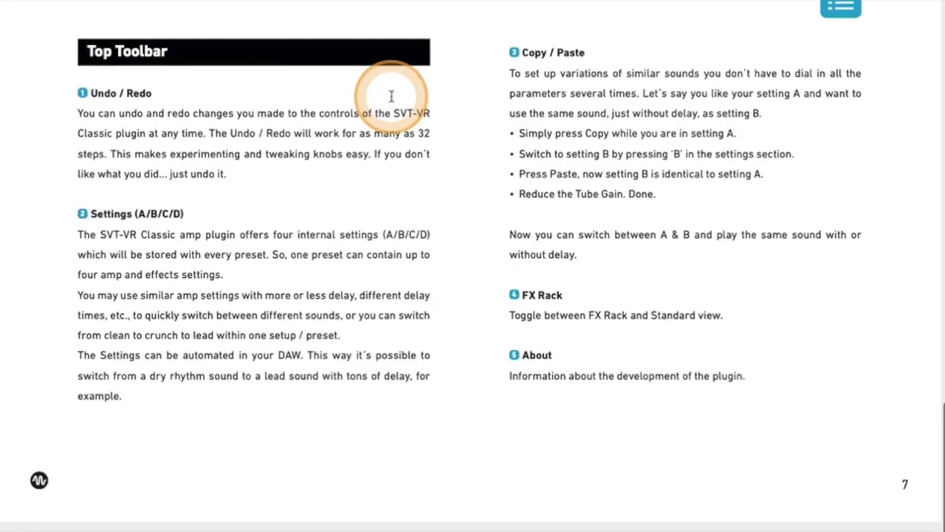
scroll(391, 96, down, 2)
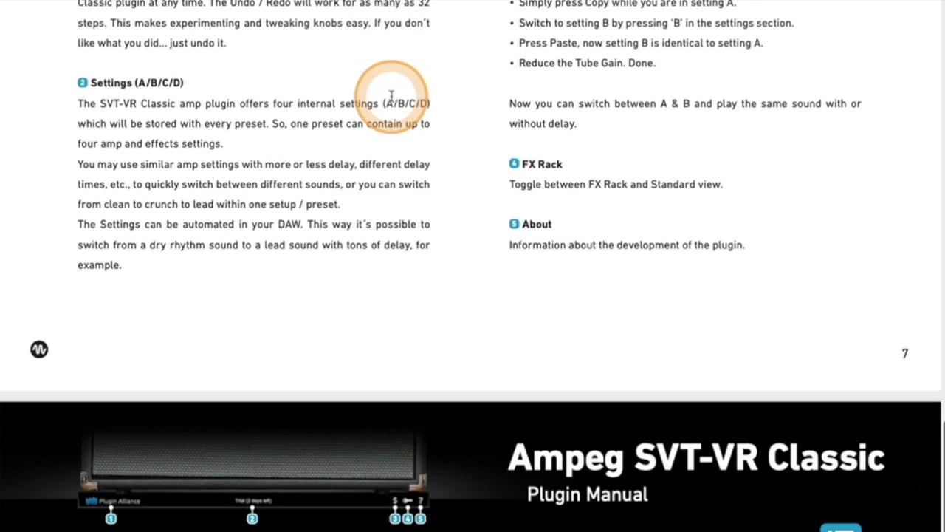
scroll(391, 96, up, 9)
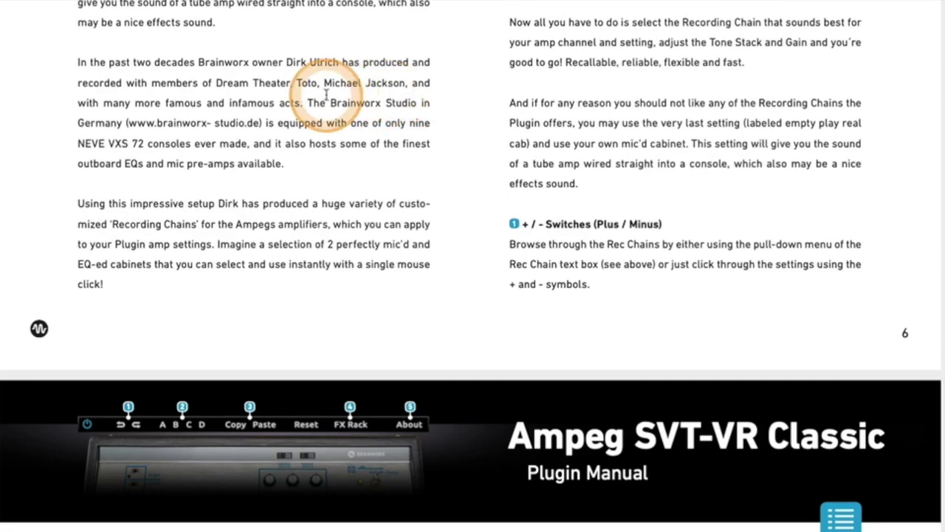
scroll(326, 94, down, 1)
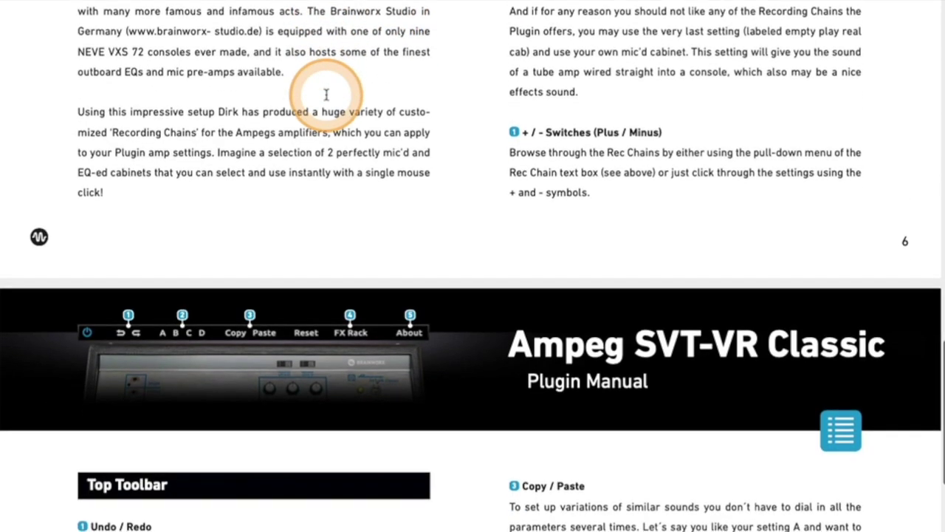
scroll(326, 94, down, 2)
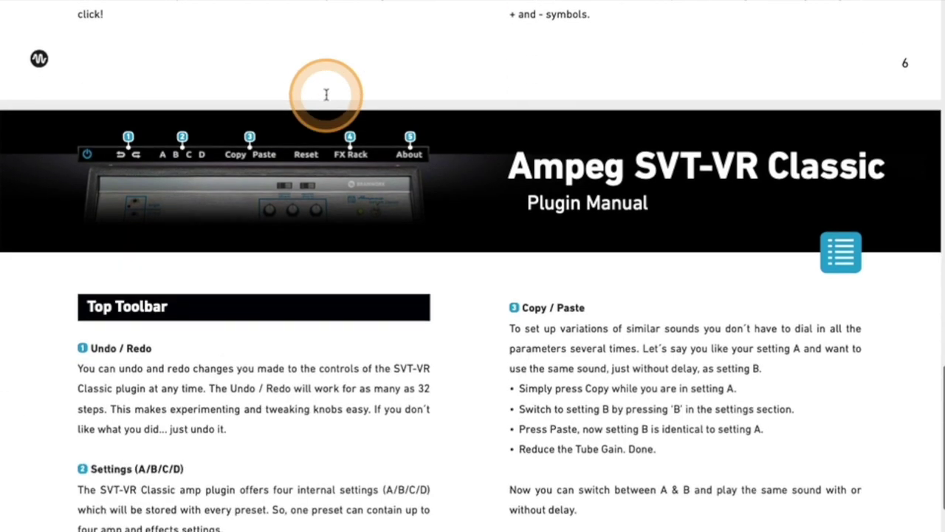
scroll(328, 93, down, 2)
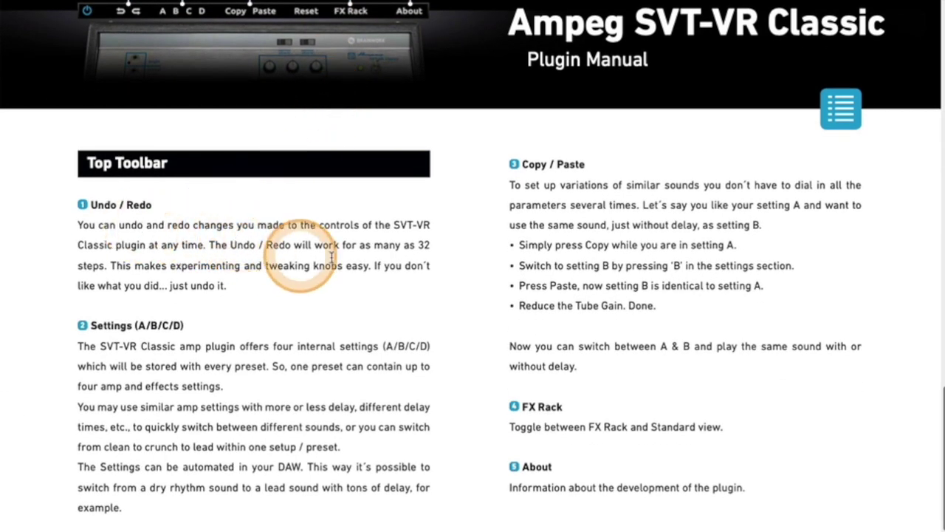
scroll(455, 254, down, 4)
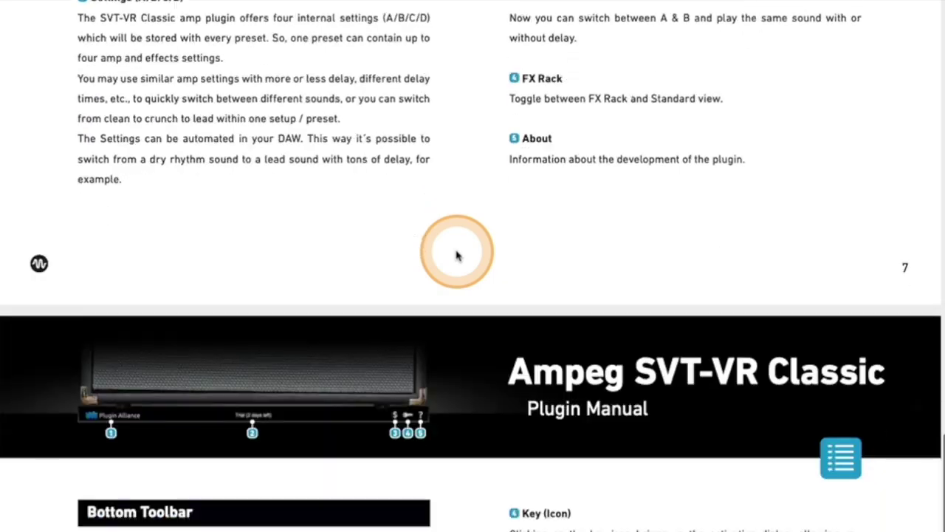
scroll(455, 255, up, 7)
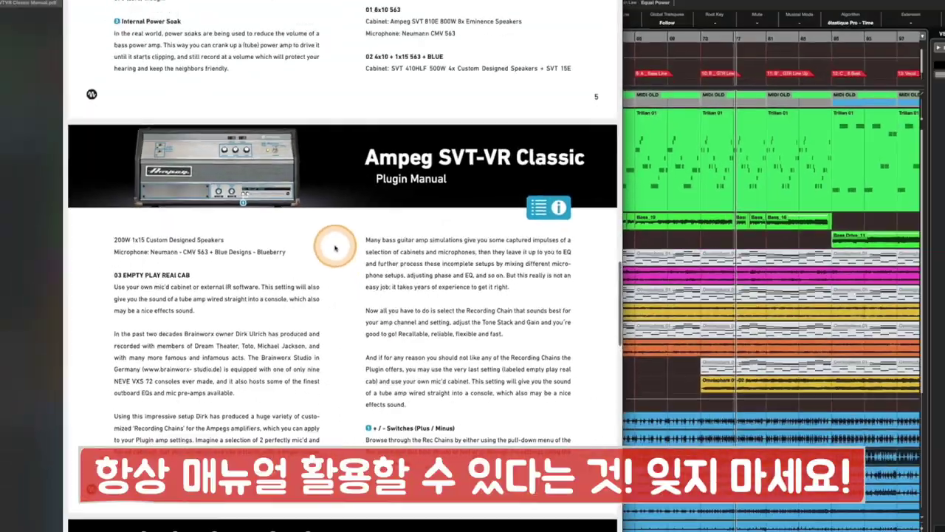
scroll(456, 255, up, 15)
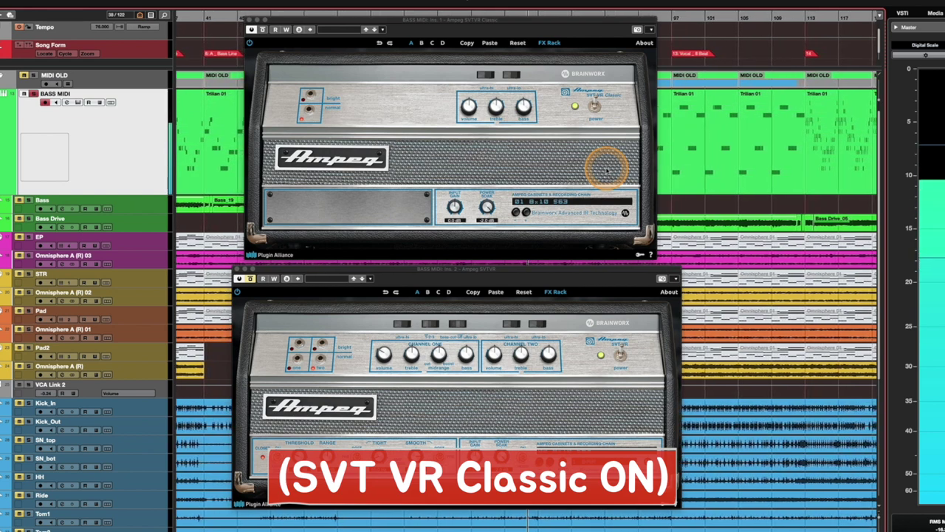
Step: Bypass the Ampeg SVTVR Classic insert and activate the full SVTVR insert to compare their sound on the bass
click(262, 30)
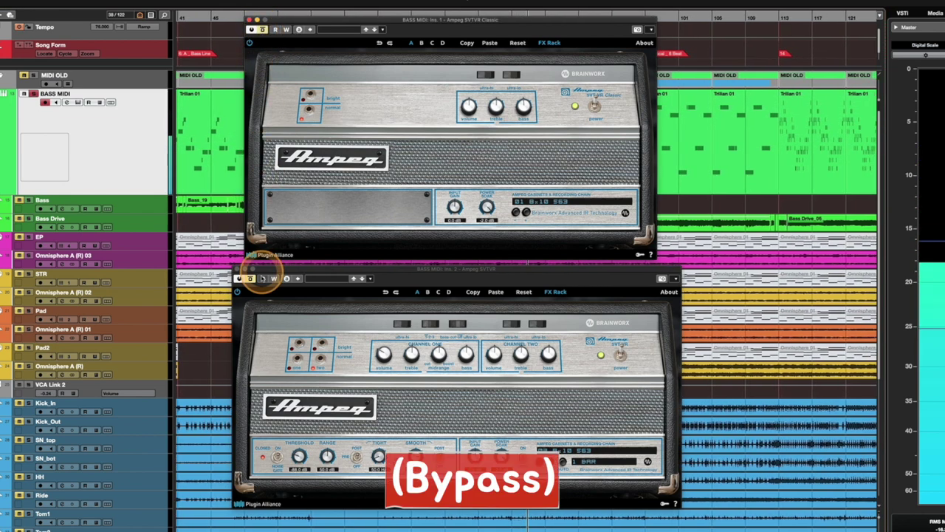
click(250, 278)
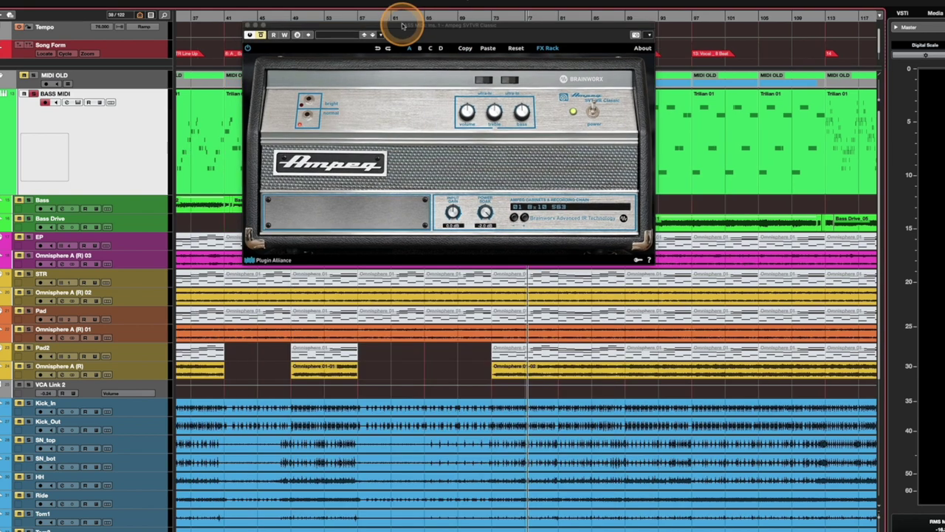
Step: Move the Ampeg SVTVR Classic window lower over the project and try its bright input in place of normal
drag(402, 25, 381, 136)
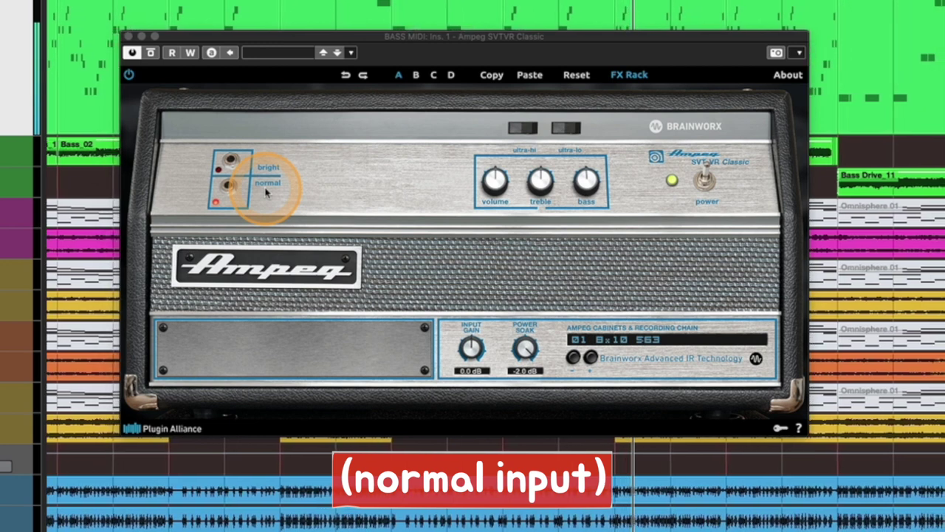
click(231, 166)
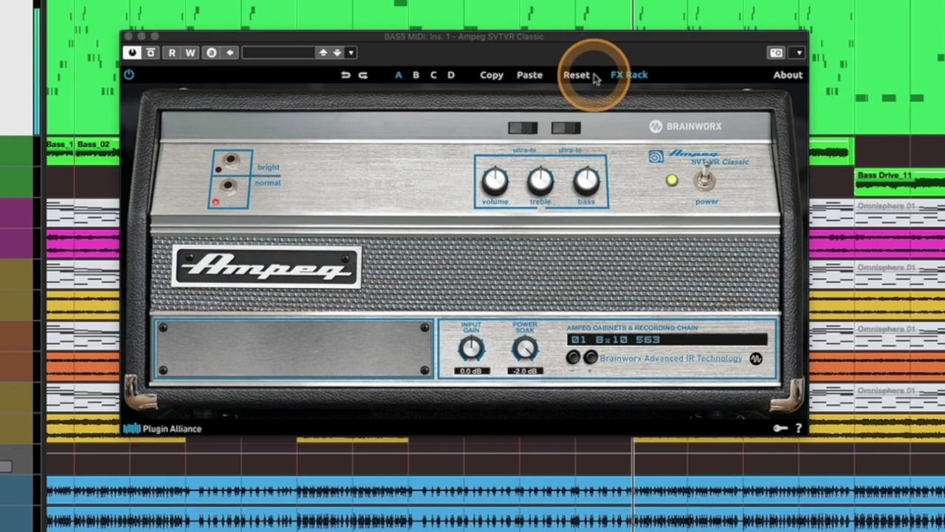
Step: Try the Ampeg SVTVR Classic with treble raised and bass lowered, followed by bass raised and treble lowered
drag(527, 179, 534, 180)
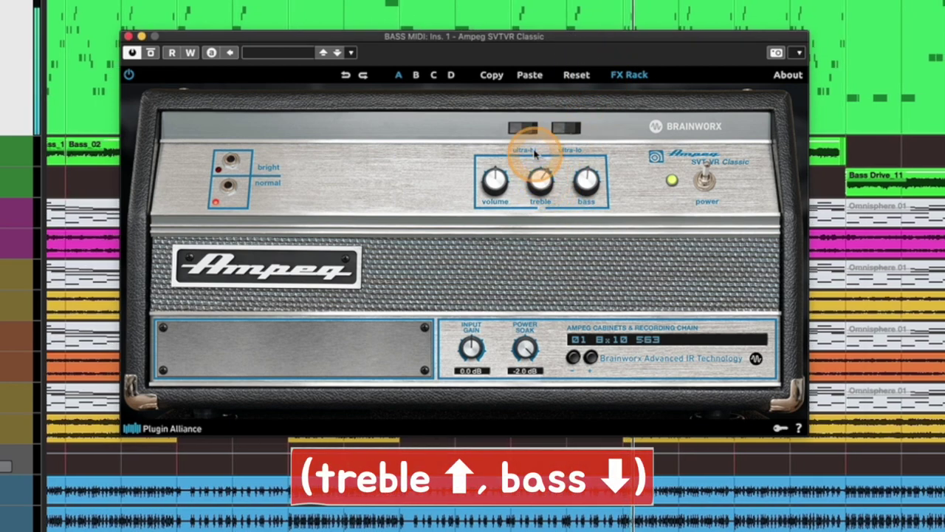
click(527, 127)
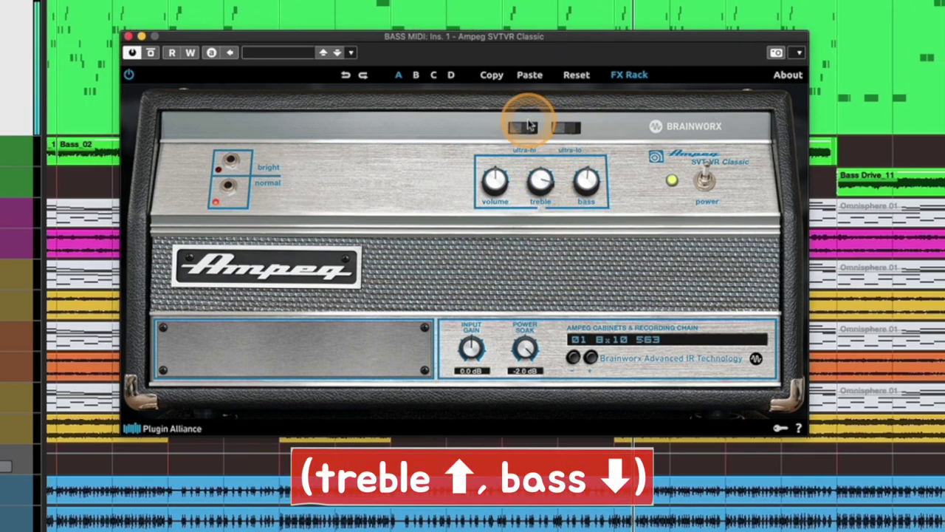
click(600, 186)
drag(599, 187, 587, 210)
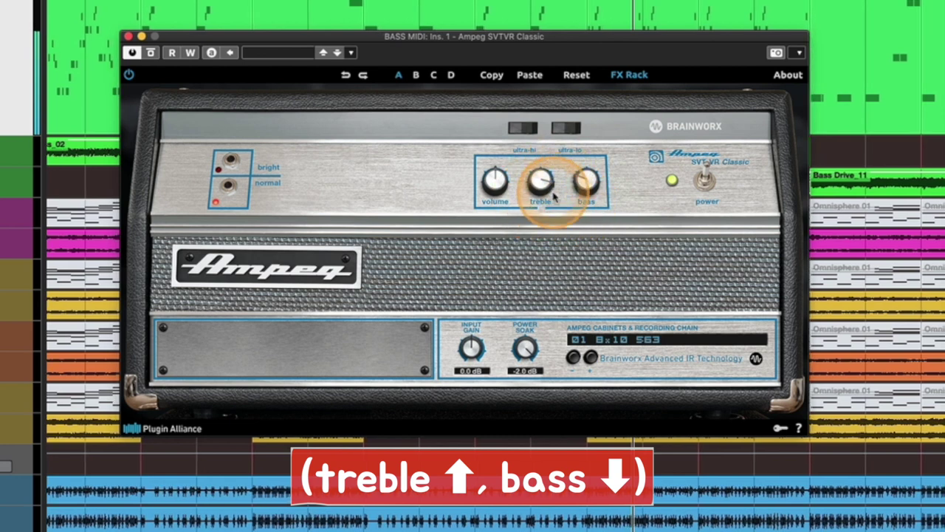
click(529, 206)
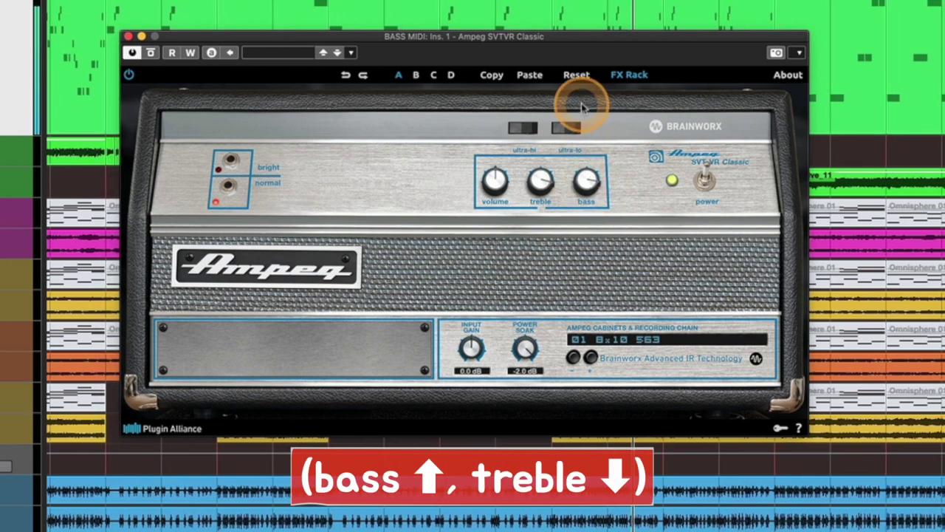
Step: Return the Ampeg SVTVR Classic's treble and bass controls to about their centre positions
drag(539, 189, 541, 253)
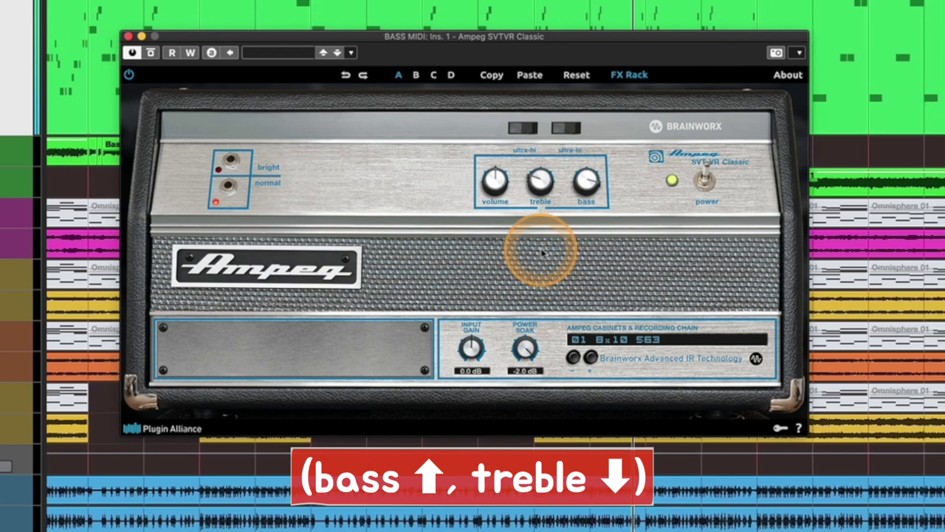
drag(595, 188, 597, 222)
click(539, 185)
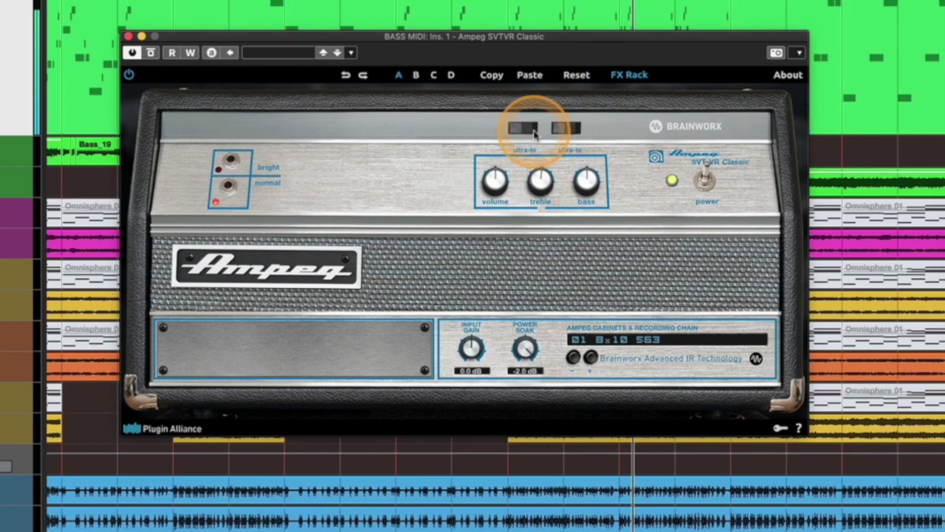
Step: Try the Ampeg SVTVR Classic with ultra-hi switched on while adjusting treble, followed by the ultra-lo switch
click(536, 131)
drag(538, 179, 542, 183)
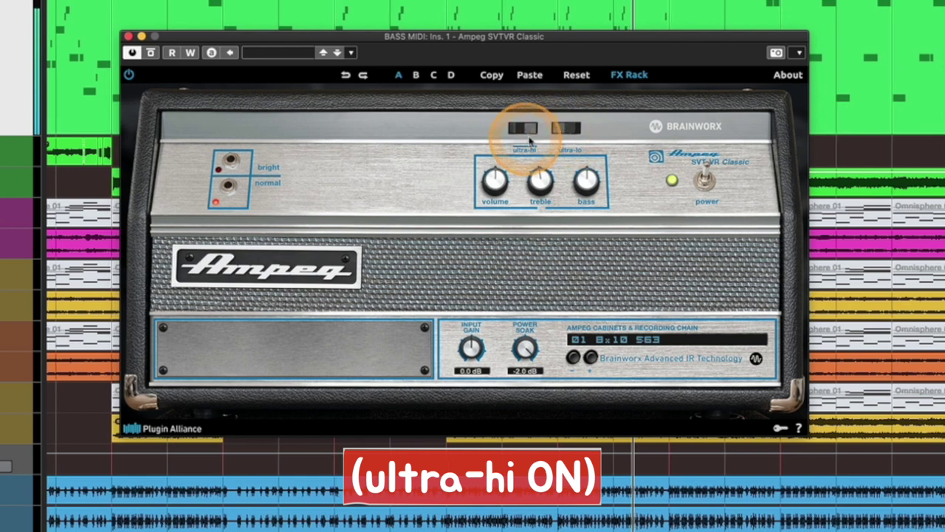
click(567, 129)
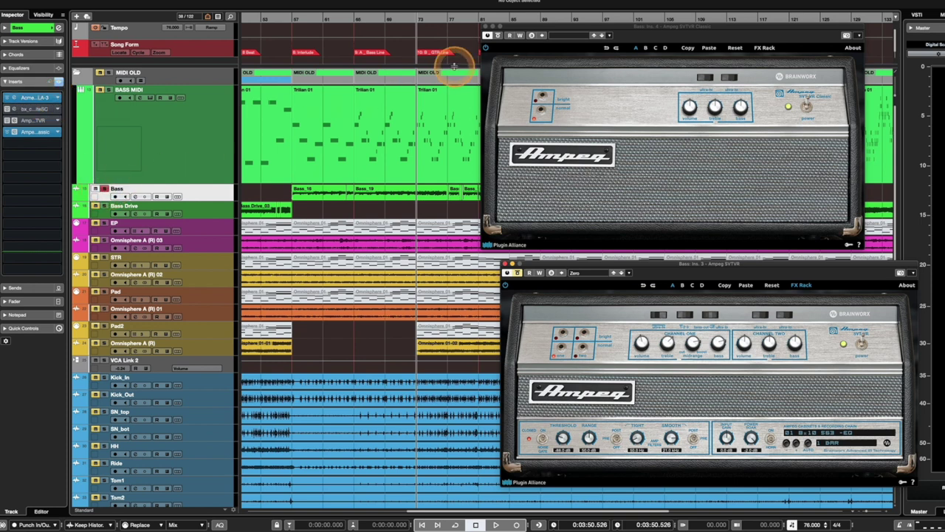
Step: Bypass the Ampeg SVTVR Classic insert on the Bass track and play the recording to hear the original bass sound
click(497, 35)
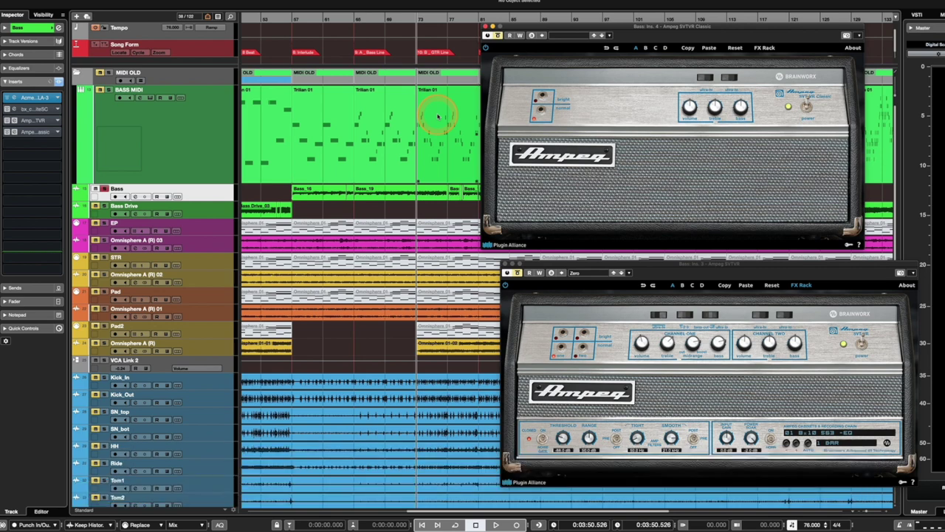
key(space)
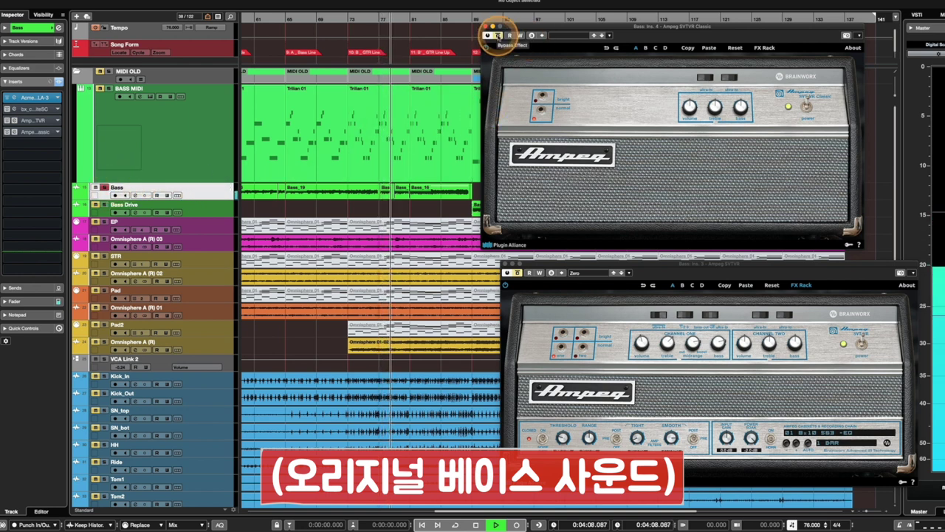
click(322, 181)
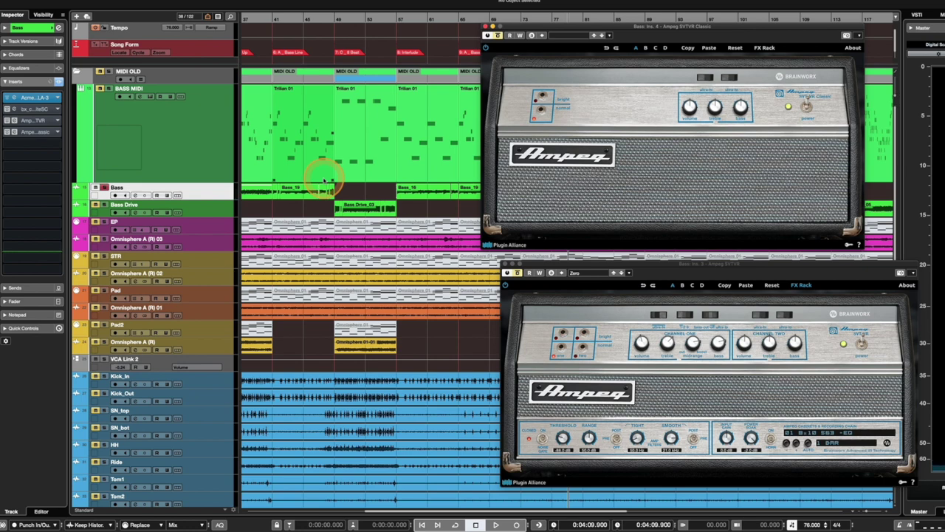
scroll(323, 180, left, 3)
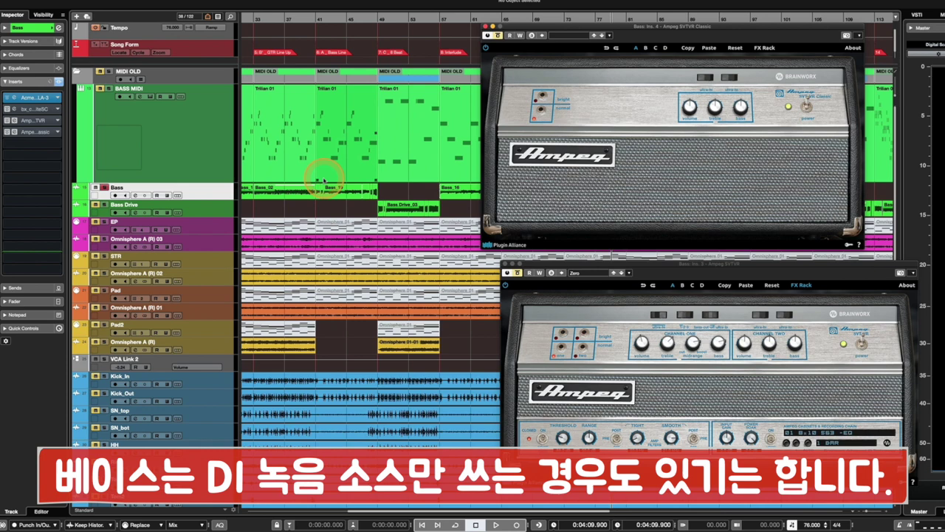
scroll(323, 181, right, 5)
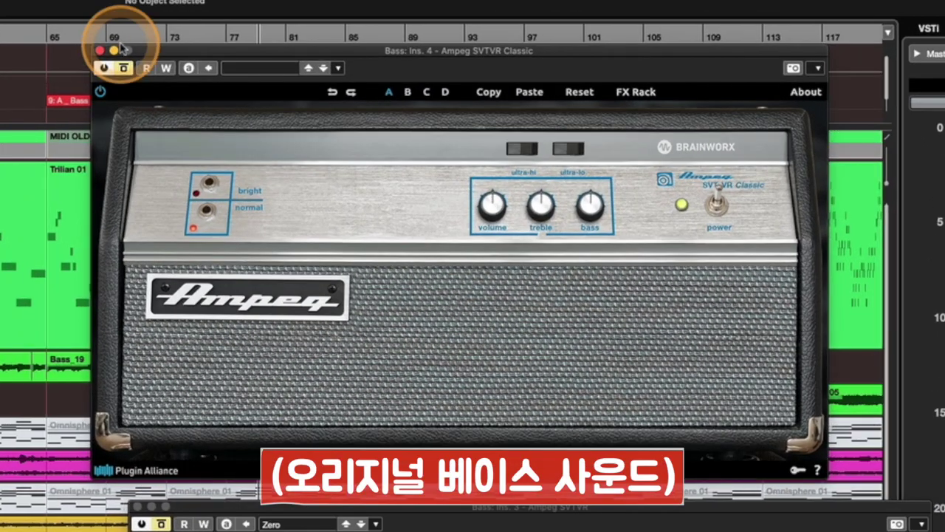
Step: Reactivate the Bass track's Ampeg SVTVR Classic, try treble and bass raised in turn, and return both to centre
click(499, 35)
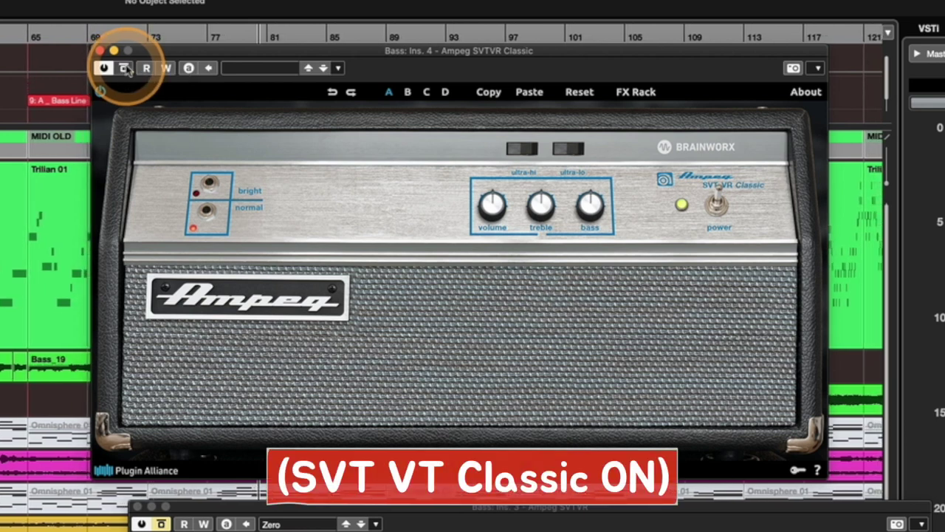
click(126, 68)
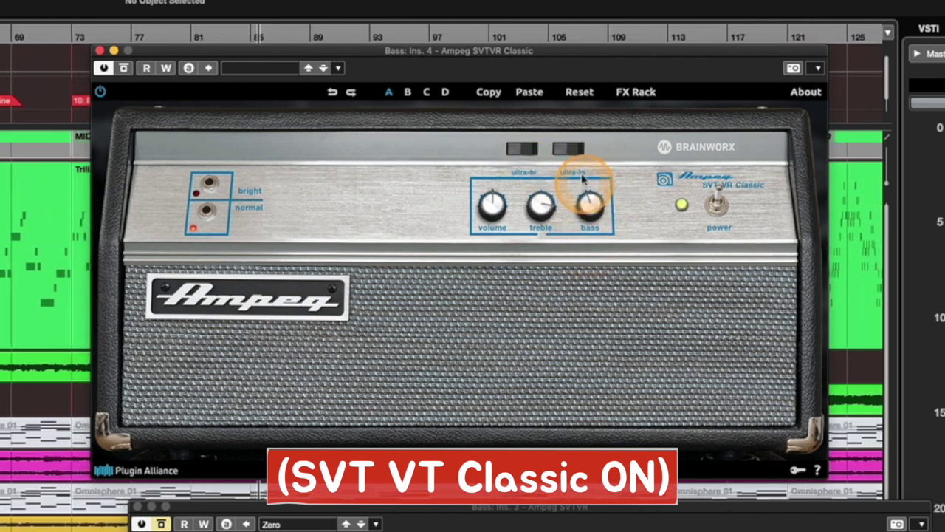
click(540, 209)
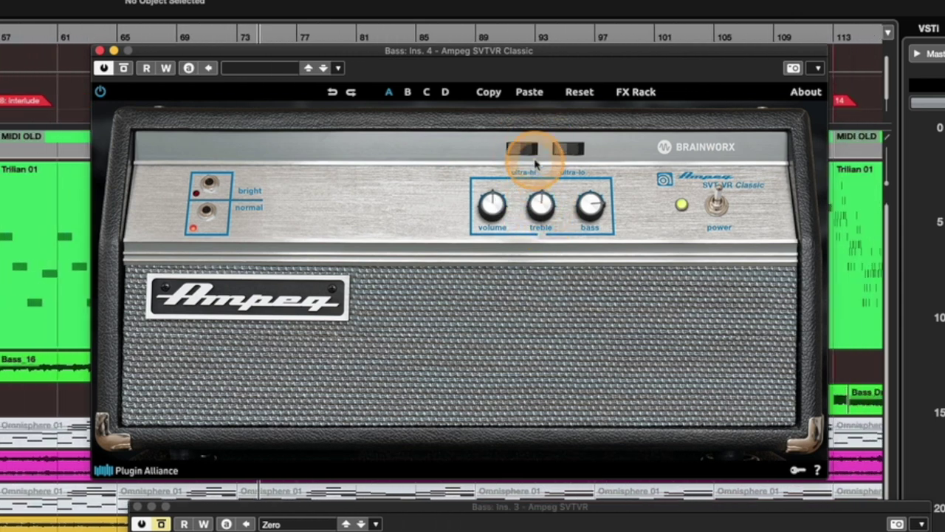
drag(590, 204, 588, 214)
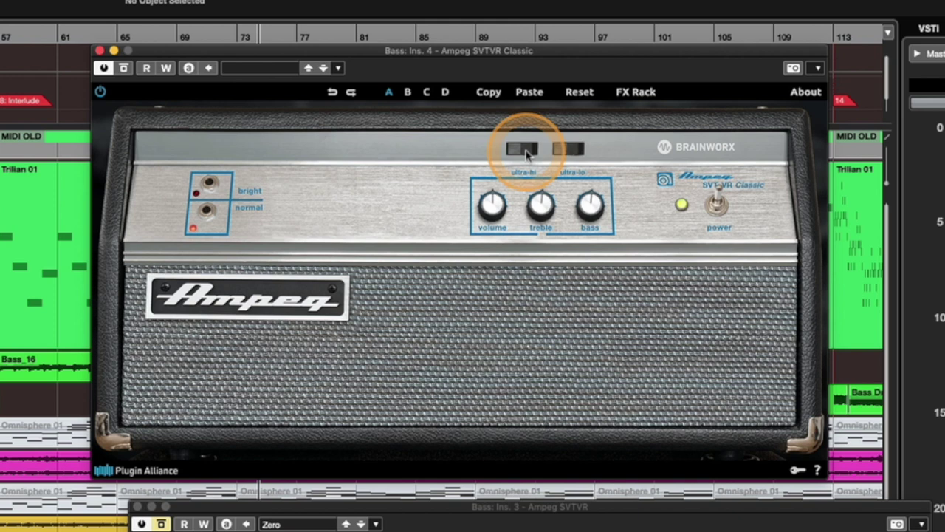
Step: Compare the Ampeg SVTVR Classic's ultra-hi switch on and off, leaving it on with treble raised
click(526, 150)
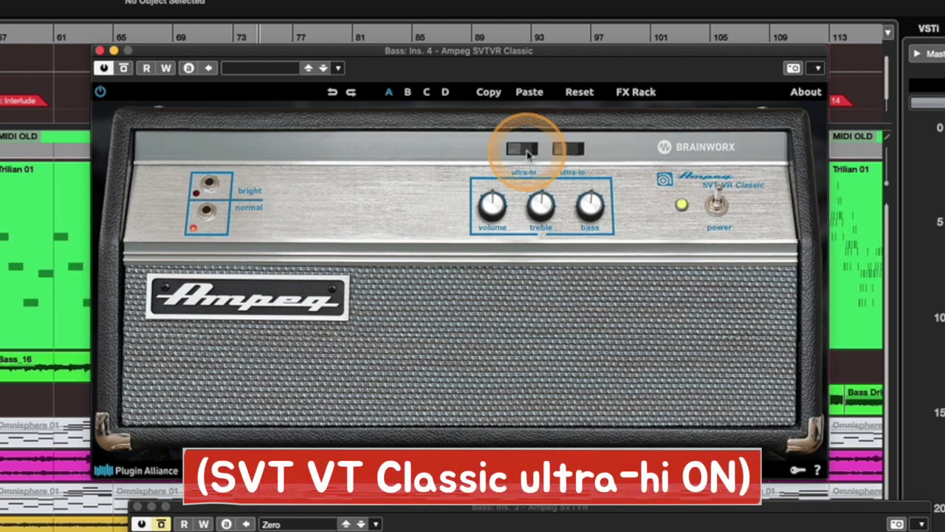
click(523, 149)
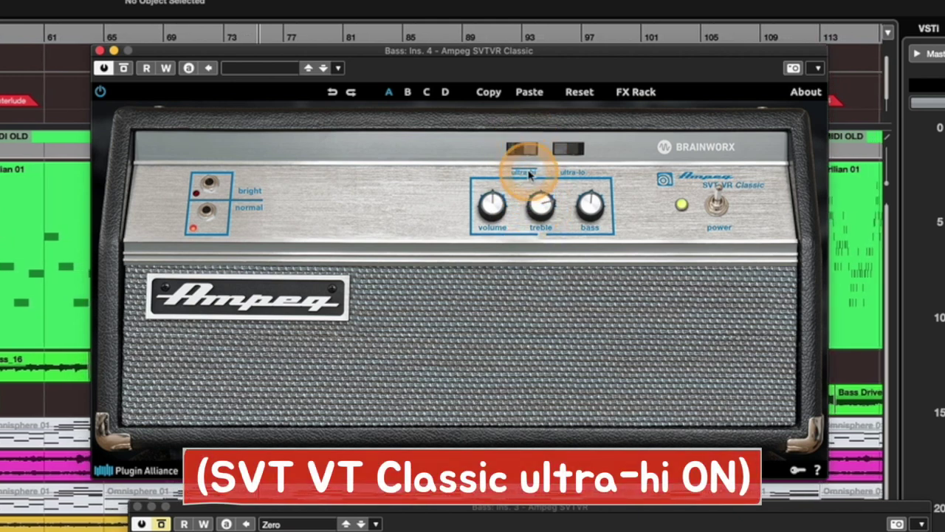
click(523, 150)
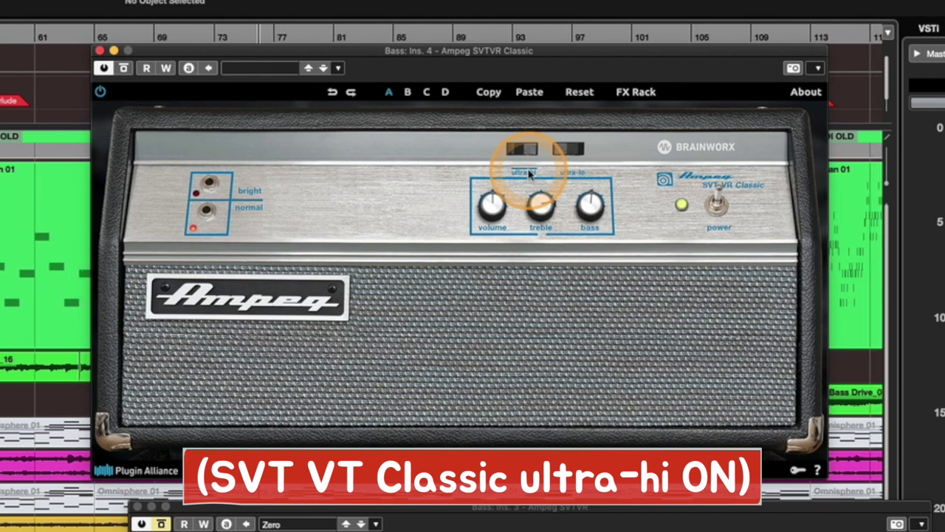
drag(534, 220, 537, 208)
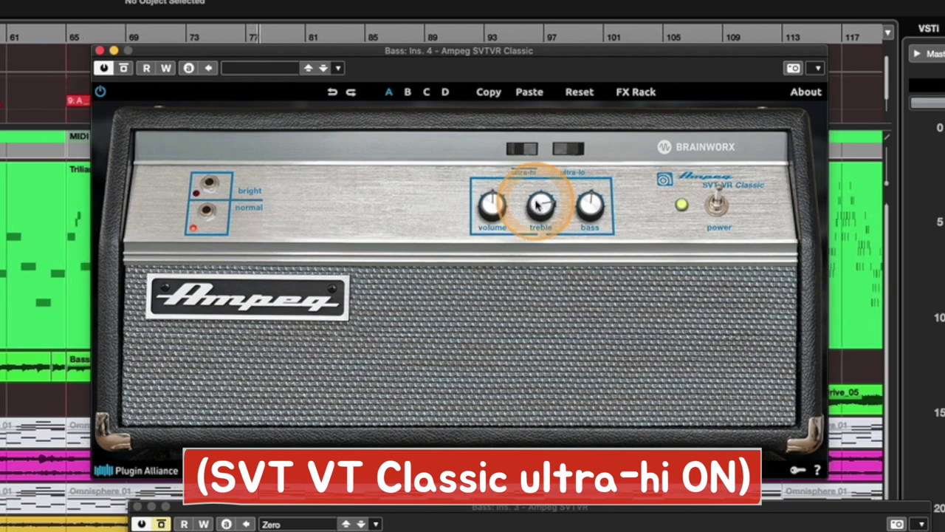
Step: Switch on ultra-lo alongside ultra-hi and raise the Ampeg SVTVR Classic's bass and treble
drag(589, 204, 589, 193)
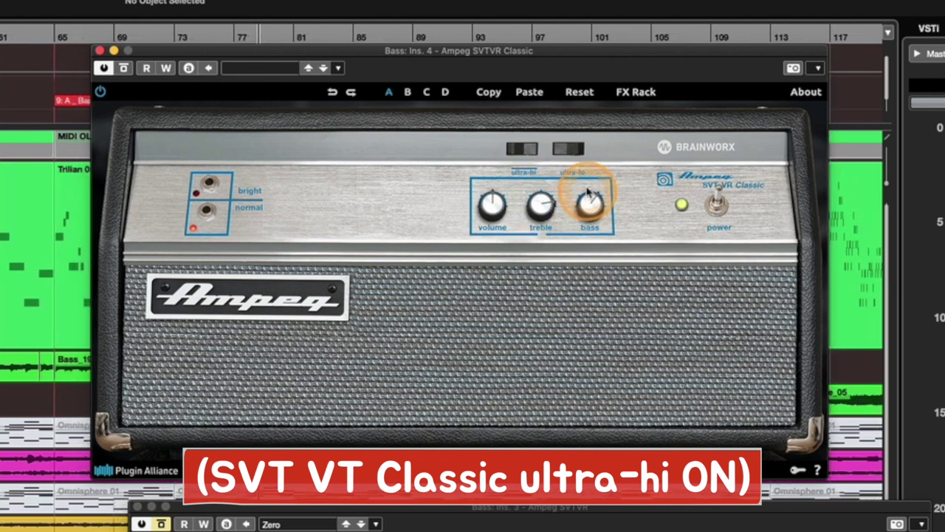
click(578, 153)
click(596, 209)
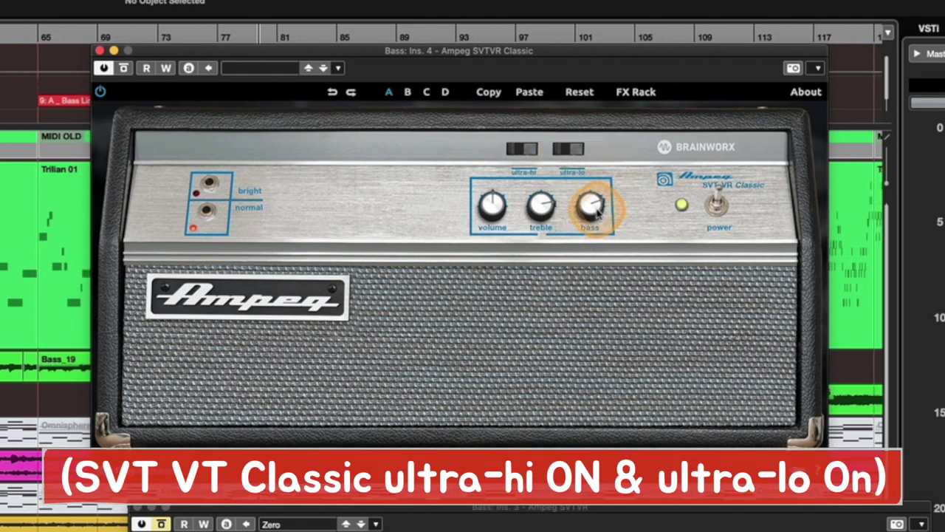
drag(540, 209, 552, 212)
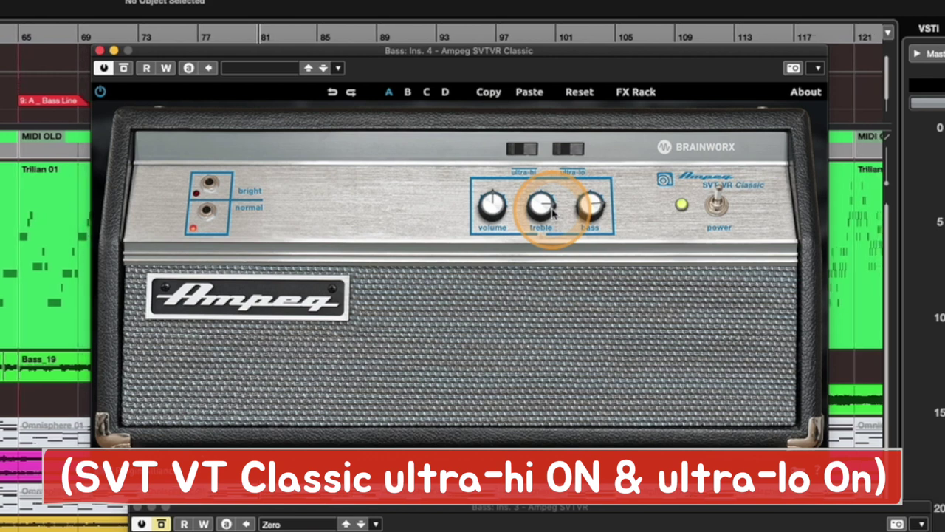
Step: Compare the Ampeg SVTVR Classic bypassed and active, and return its treble and bass to centre
click(123, 68)
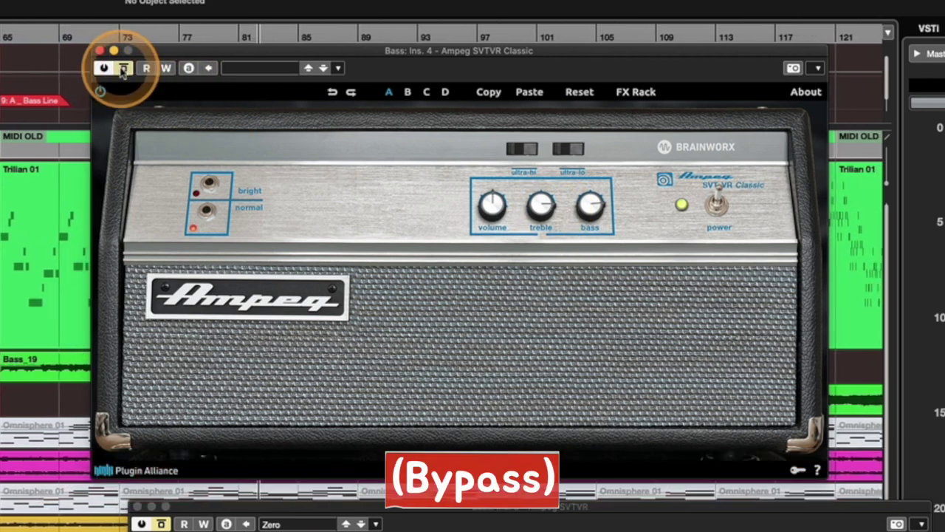
click(123, 68)
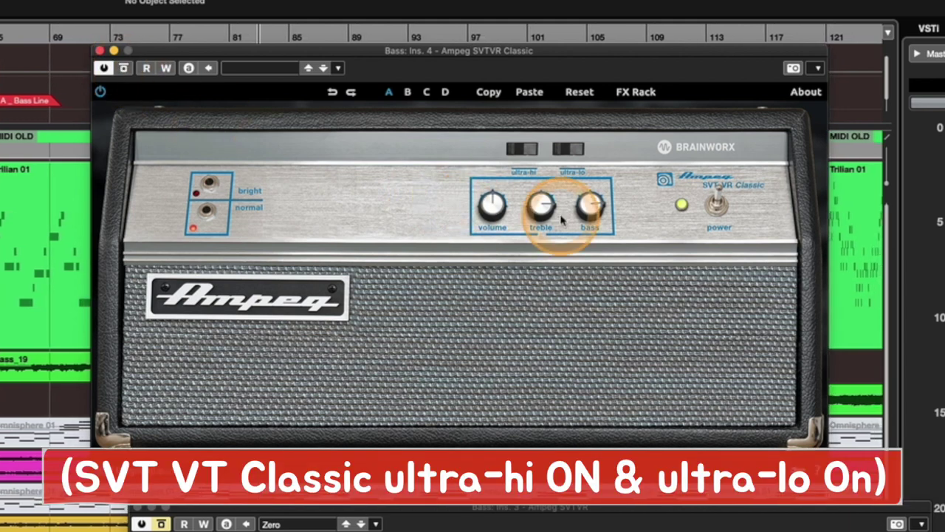
drag(589, 204, 596, 247)
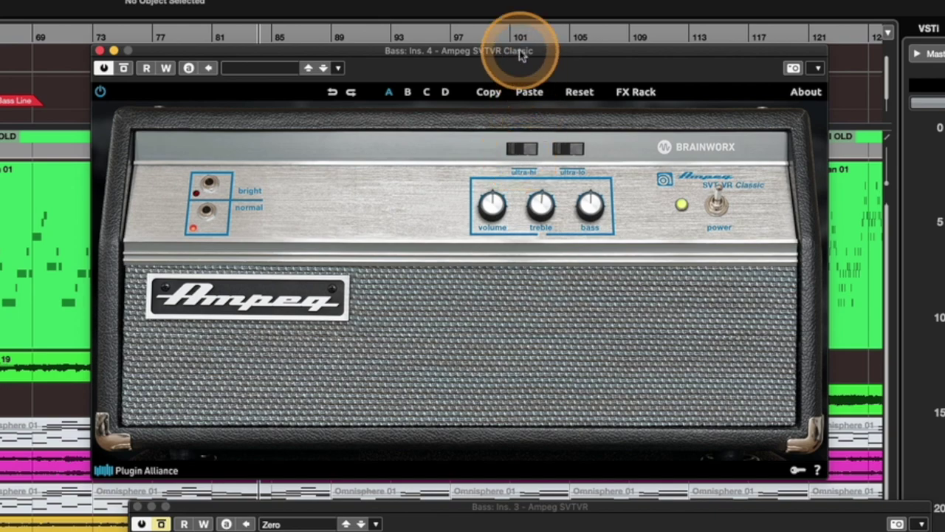
Step: Show the Ampeg SVTVR Classic's FX Rack and review its cabinet and recording chain choices, keeping 01 8x10 563
drag(521, 55, 555, 52)
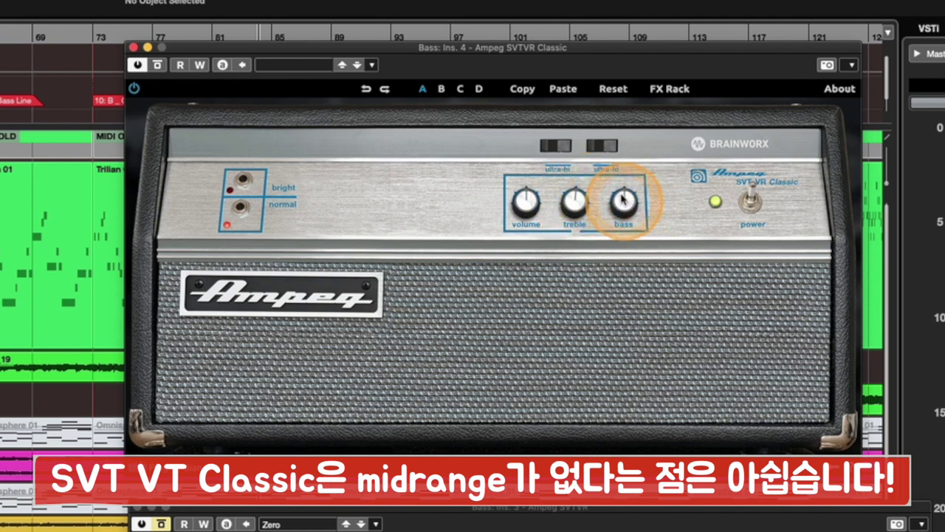
click(670, 90)
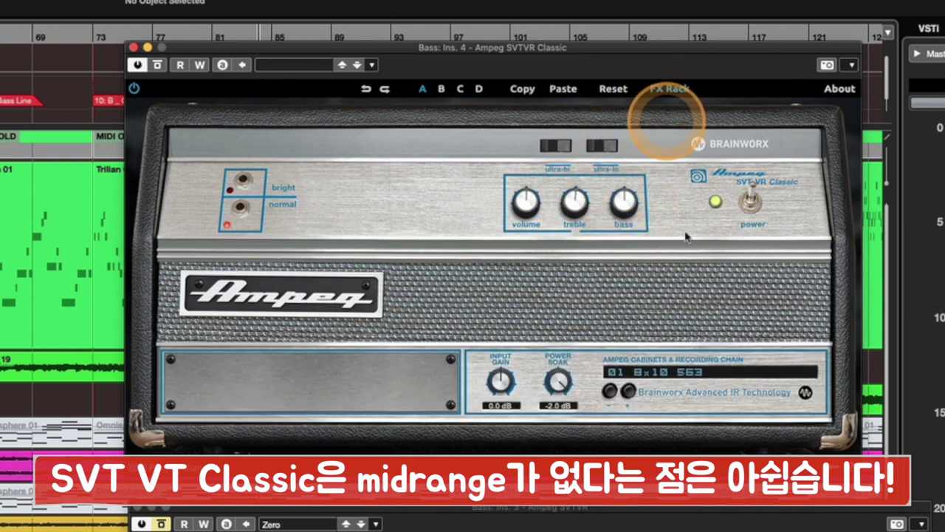
click(685, 374)
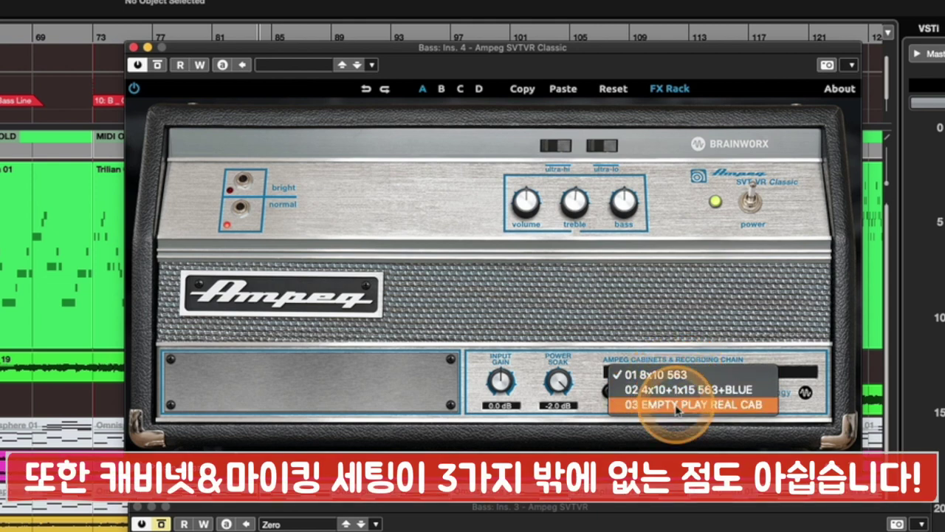
click(727, 292)
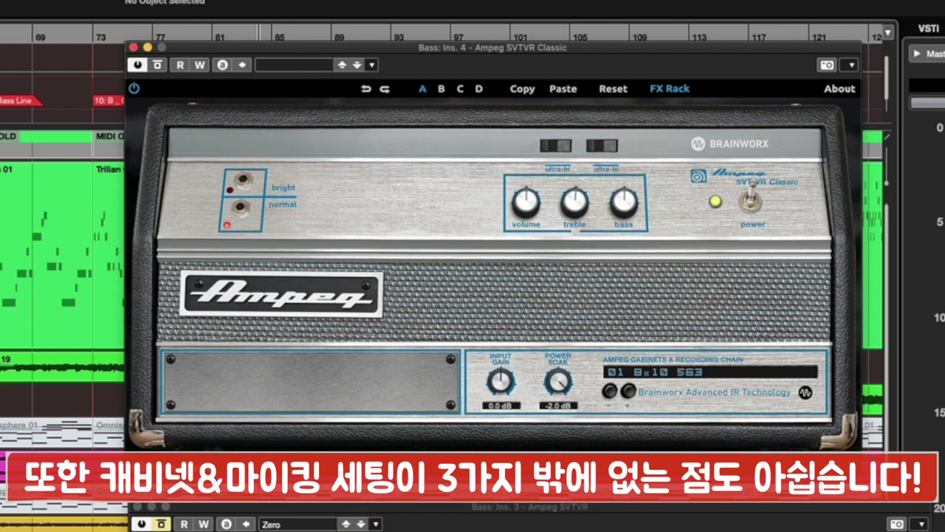
Step: Activate the full Ampeg SVTVR on the Bass track, with Channel One's volume lowered and treble, midrange and bass centred
click(434, 509)
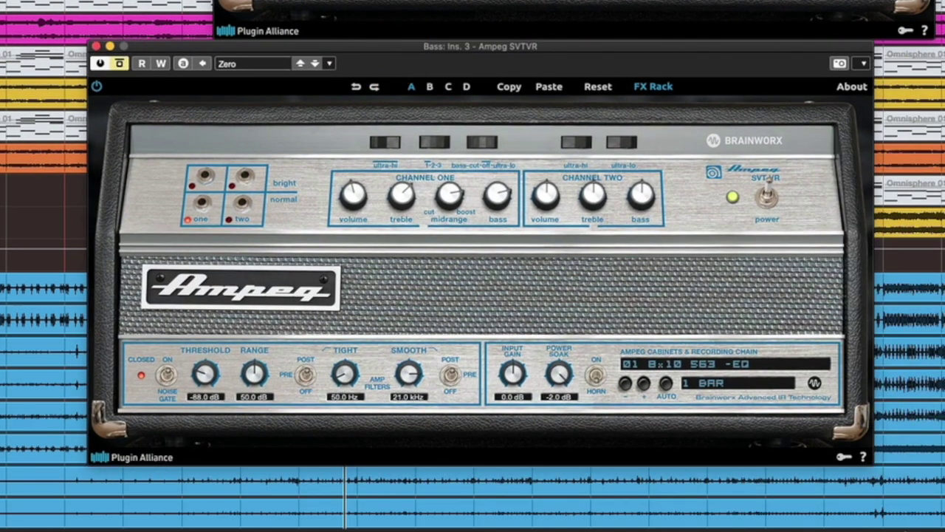
click(111, 64)
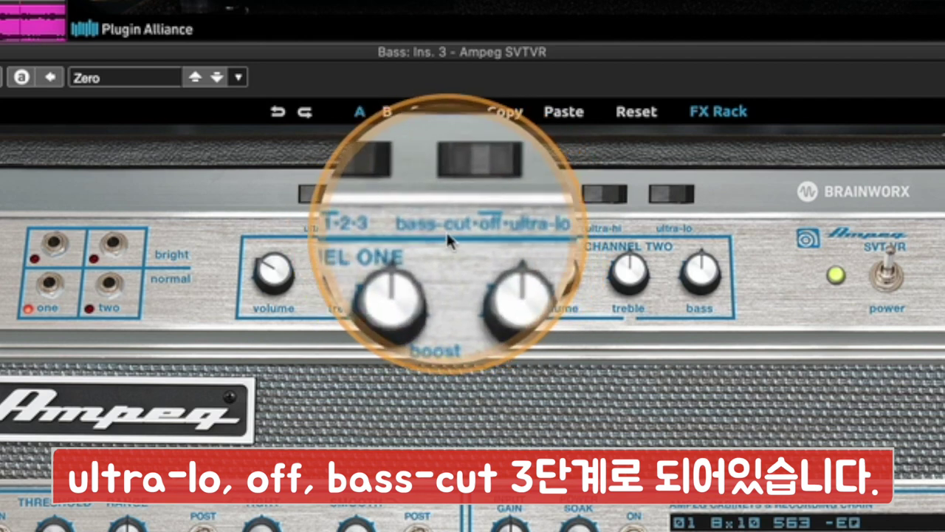
click(461, 198)
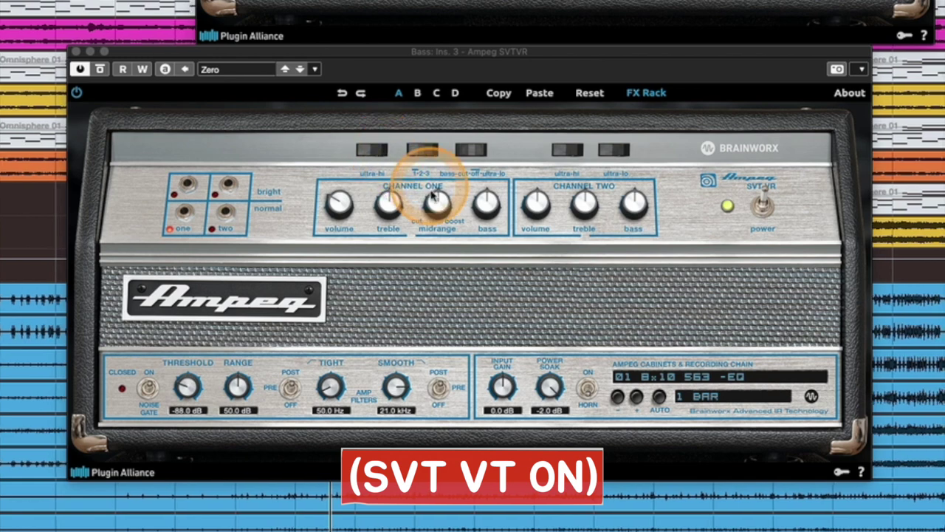
Step: Try Channel One's midrange boosted and cut with its frequency switch at 2, and set the switch to 1 with the midrange cut
click(425, 151)
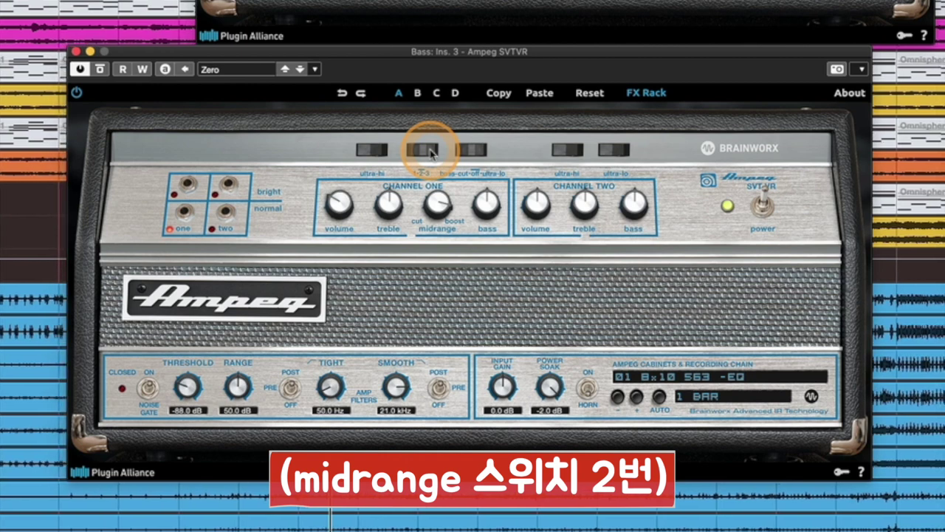
drag(437, 203, 430, 185)
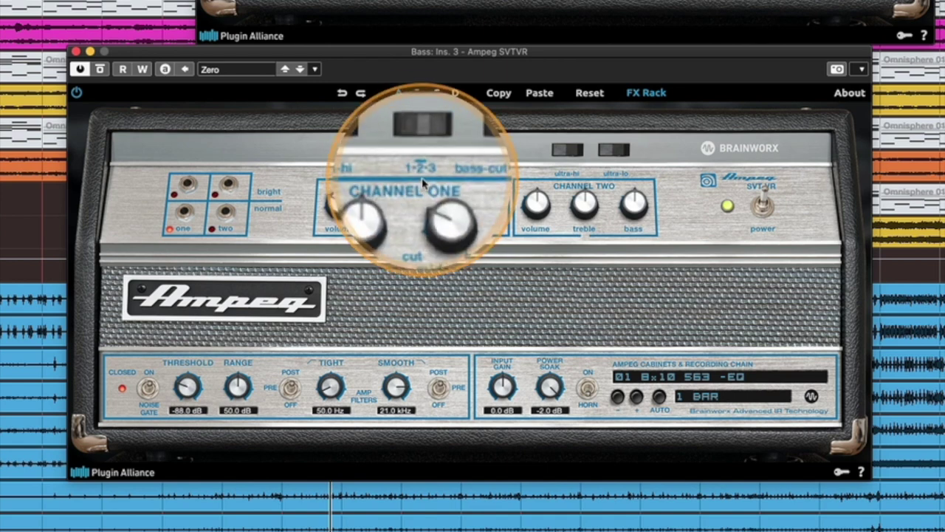
click(411, 150)
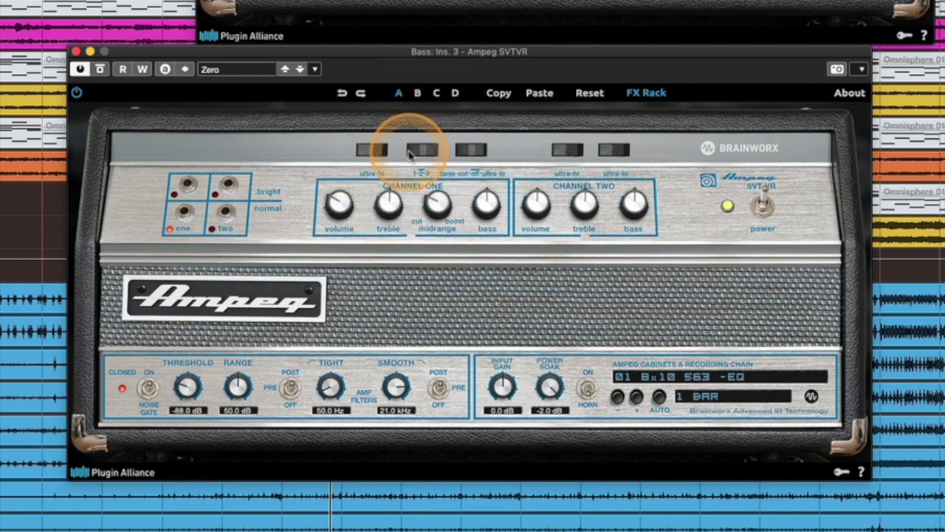
click(425, 214)
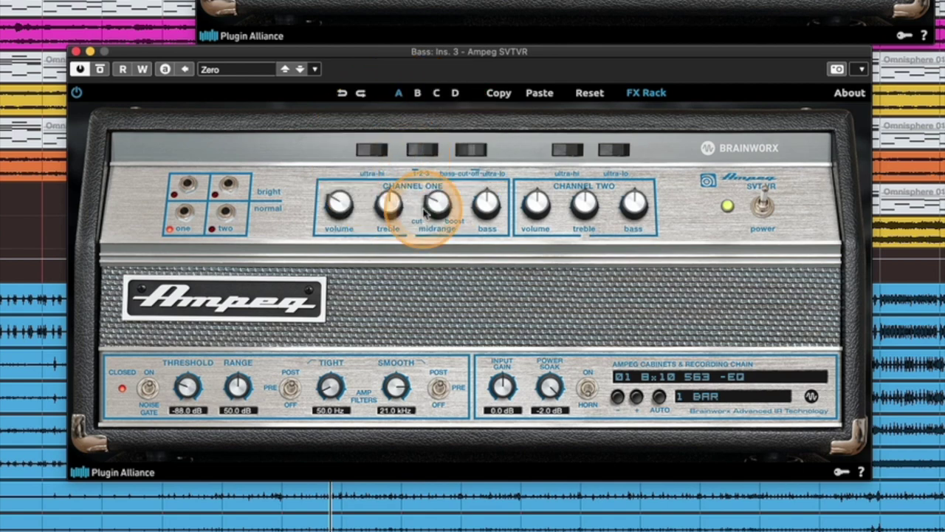
drag(425, 213, 434, 209)
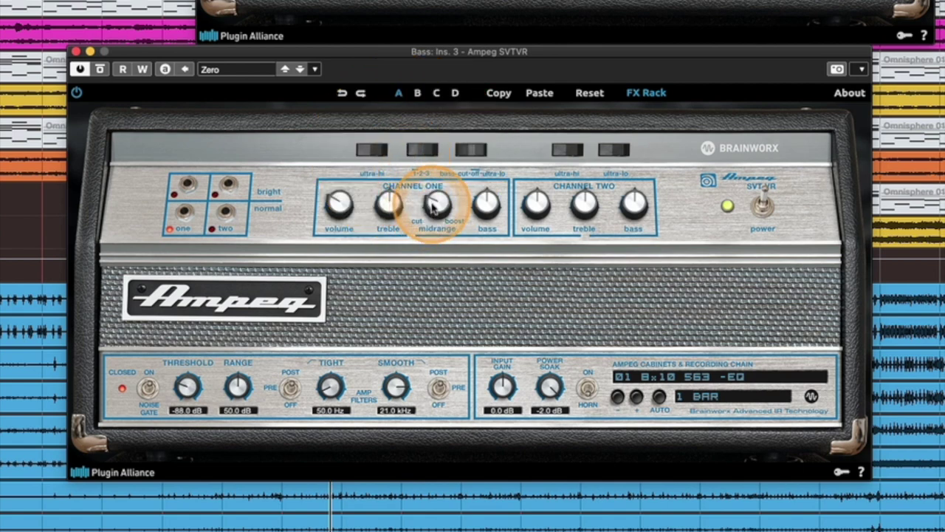
click(411, 152)
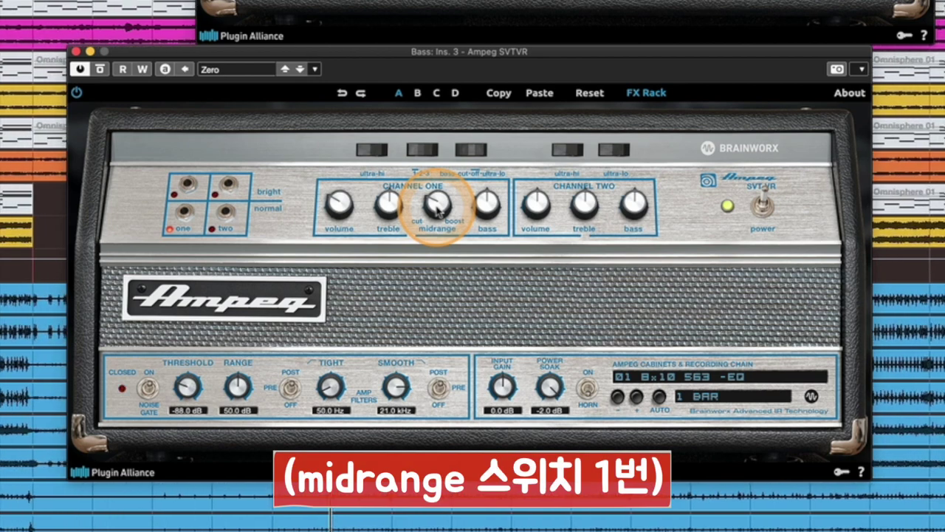
Step: Boost Channel One's midrange at switch position 1 and raise its treble and bass
drag(436, 205, 432, 193)
click(424, 148)
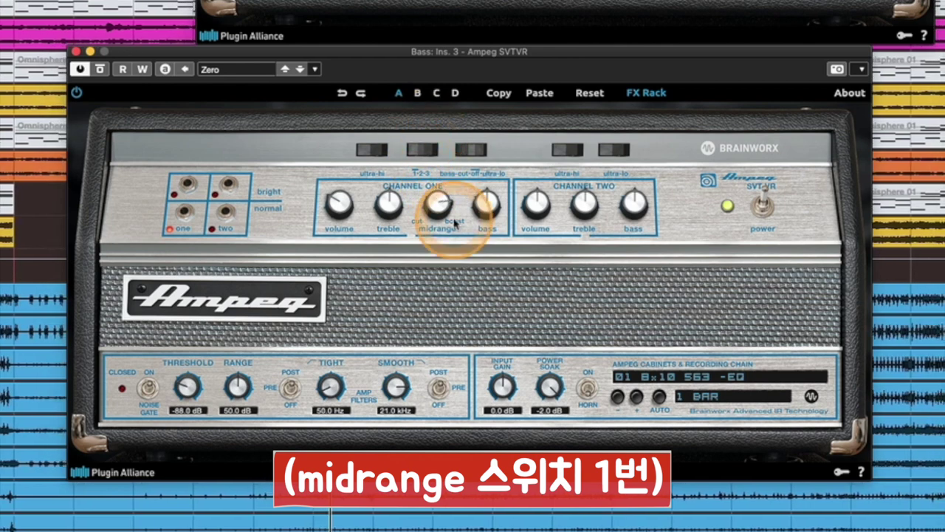
drag(455, 223, 442, 212)
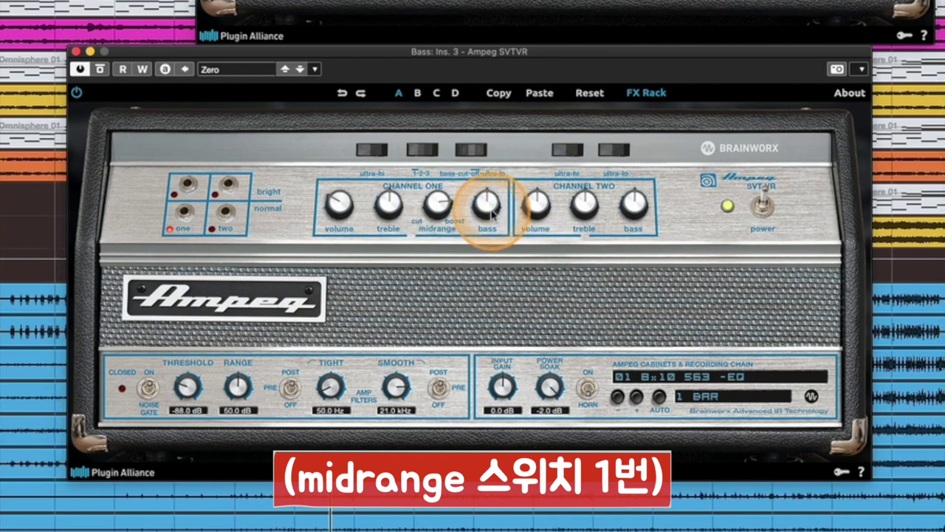
drag(488, 207, 489, 193)
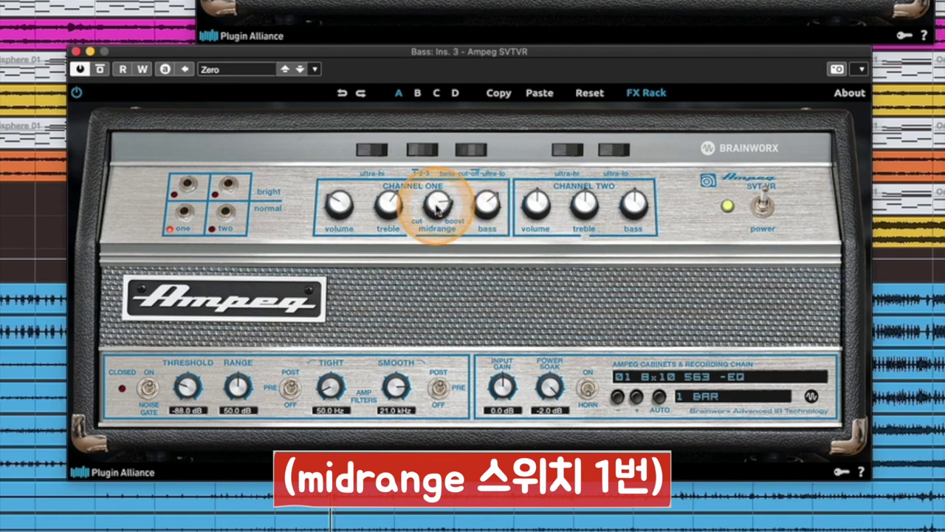
Step: Compare Channel One's midrange cut and boosted, and try midrange switch position 3 against position 1, keeping the boost at 1
drag(435, 193, 438, 280)
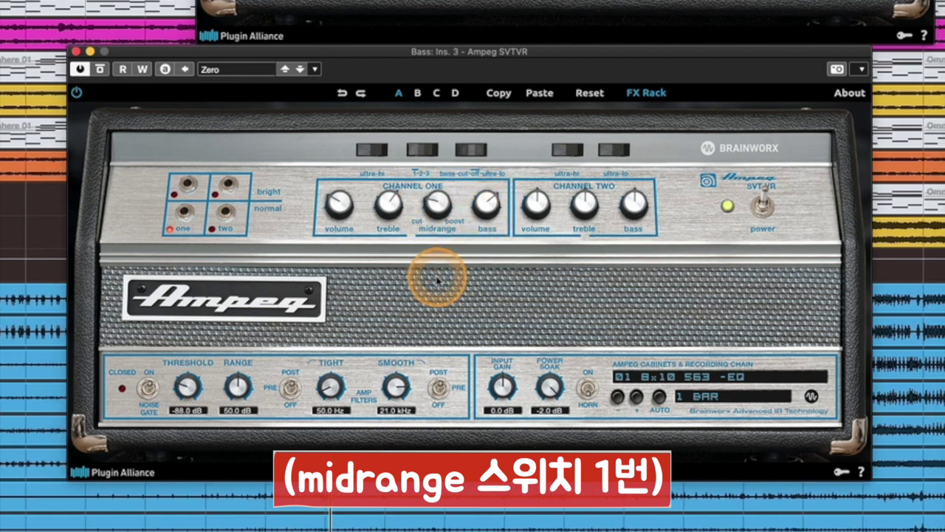
drag(436, 206, 436, 197)
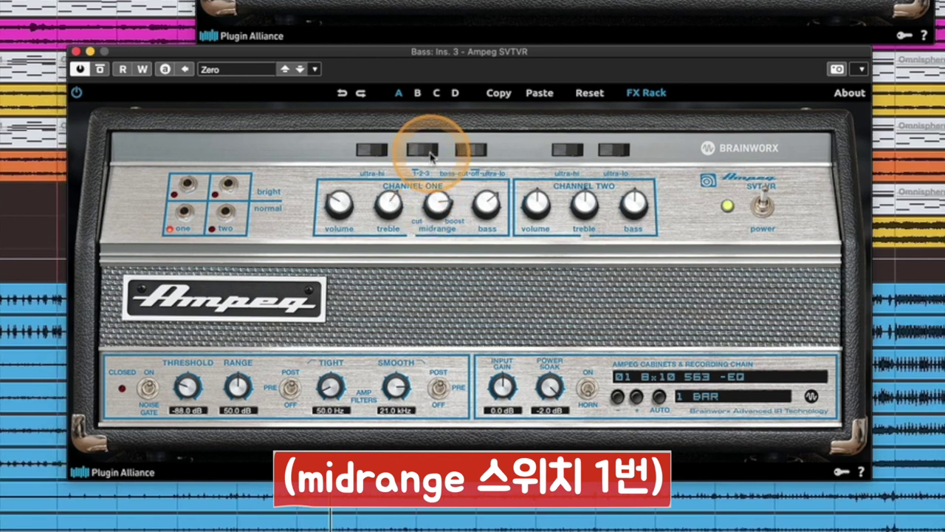
click(432, 154)
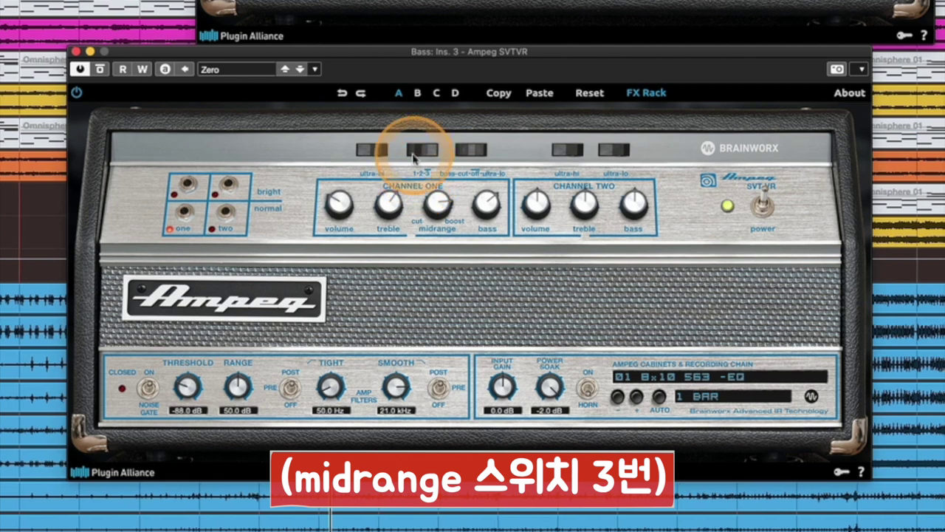
click(415, 149)
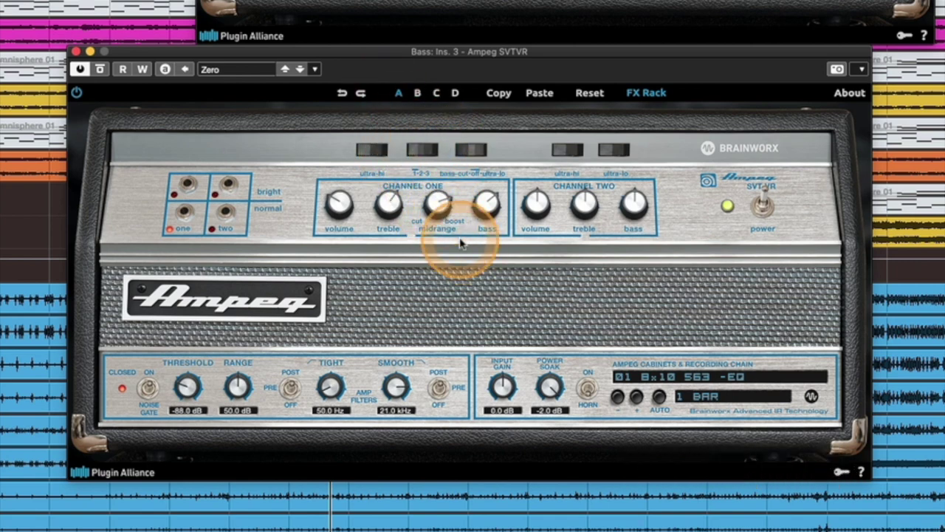
Step: Compare the ultra-lo, bass-cut and off settings of Channel One's low-end switch on the Ampeg SVTVR
click(476, 155)
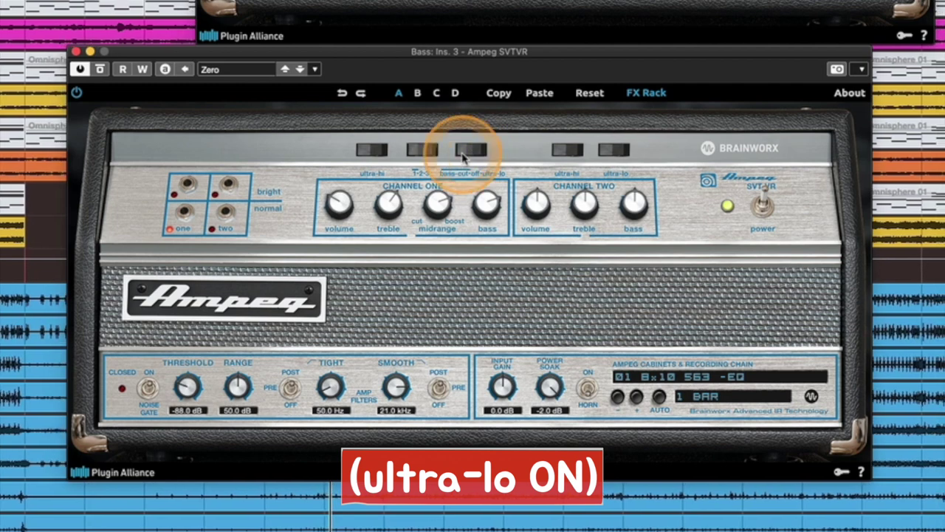
click(472, 151)
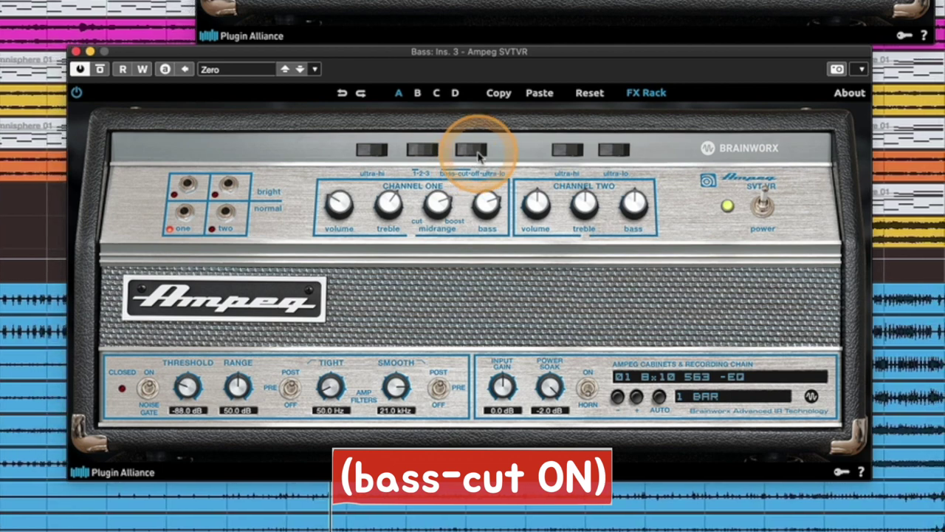
click(479, 154)
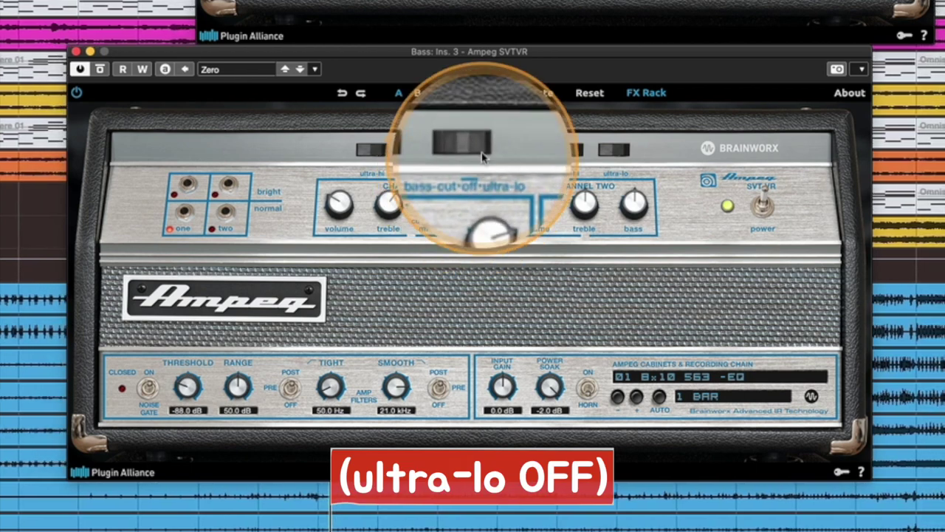
click(477, 150)
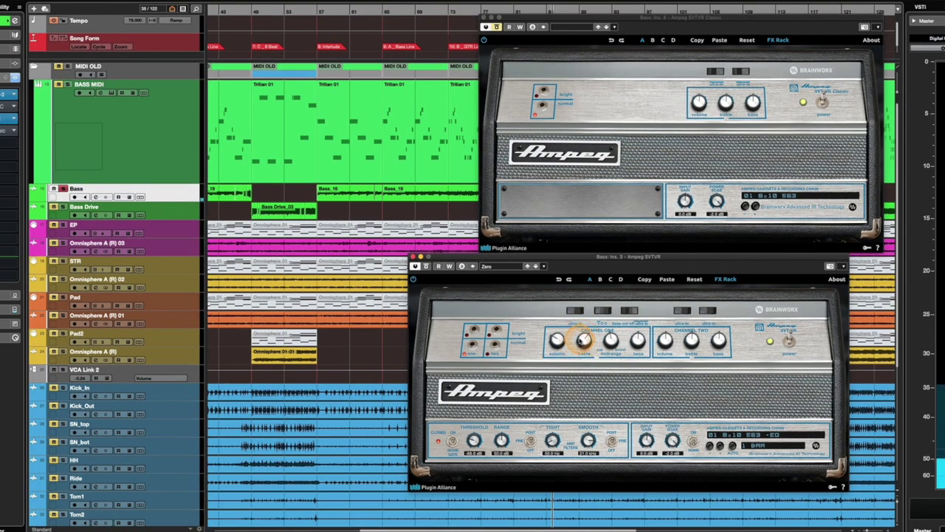
Step: Arrange the Ampeg SVTVR Classic window directly above the full Ampeg SVTVR window in the middle of the project
mouse_move(604, 264)
mouse_down()
mouse_move(590, 281)
mouse_move(607, 276)
mouse_up()
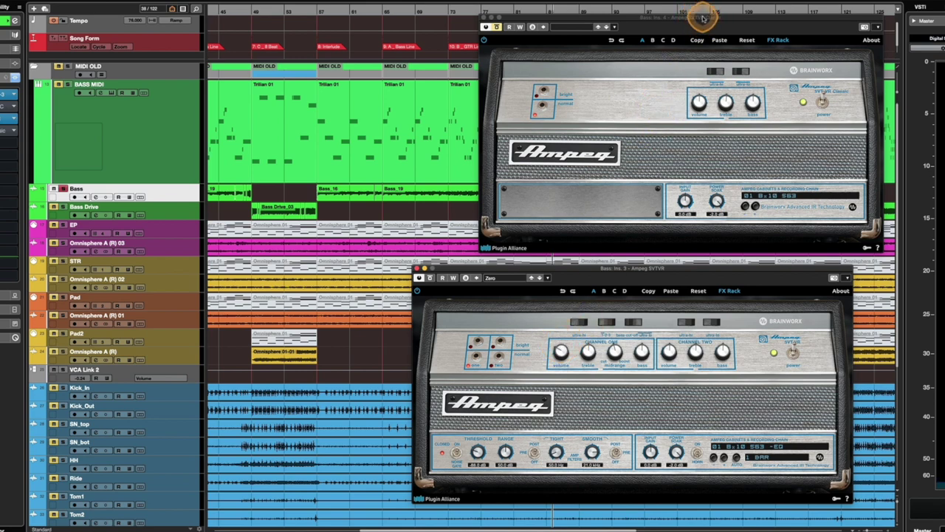
drag(698, 16, 583, 22)
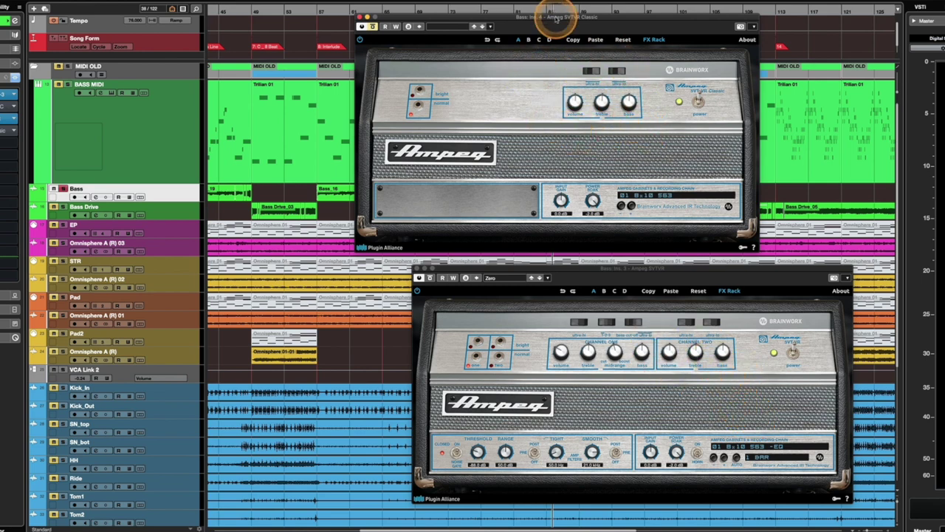
drag(555, 17, 497, 19)
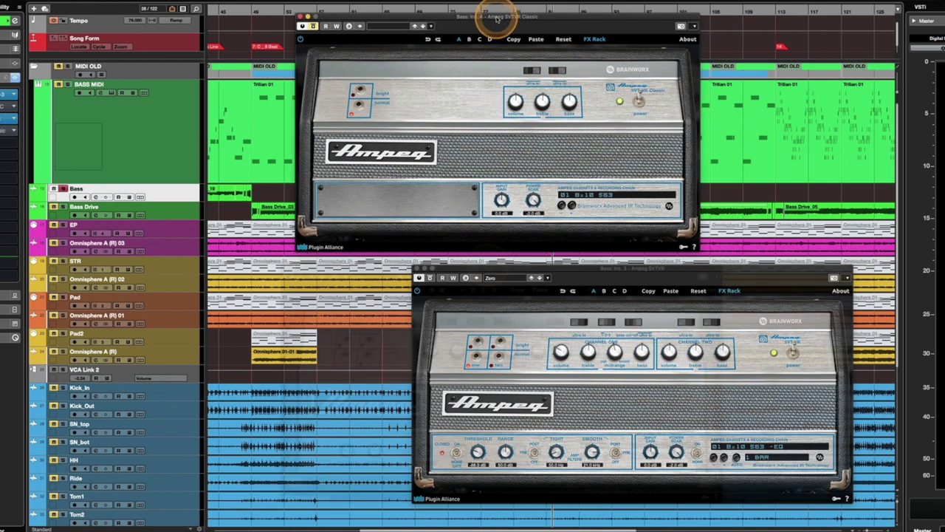
drag(616, 267, 486, 266)
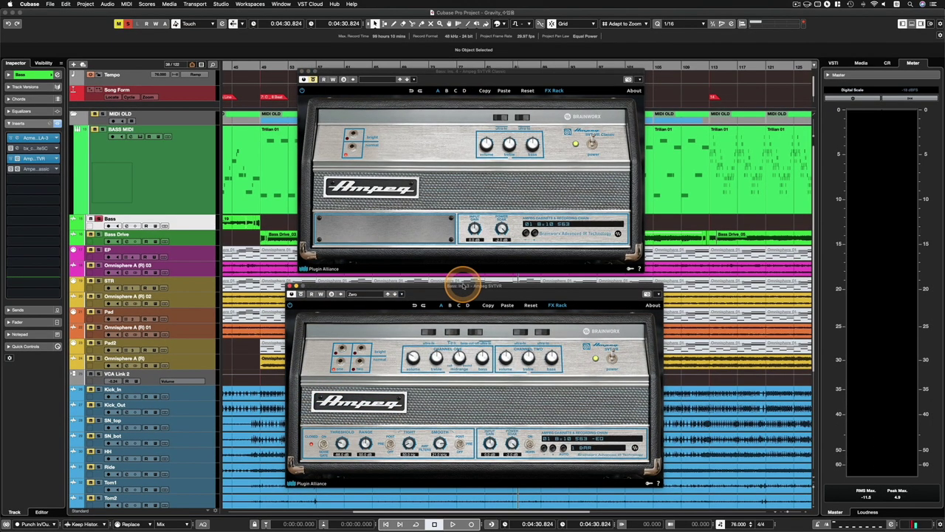